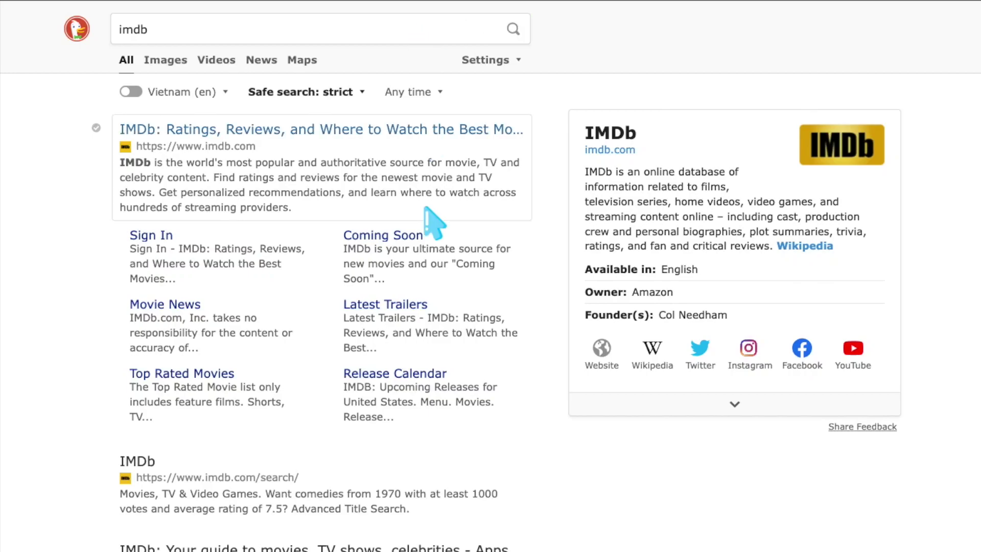
Open the IMDb site from the first DuckDuckGo search result
left_click(440, 131)
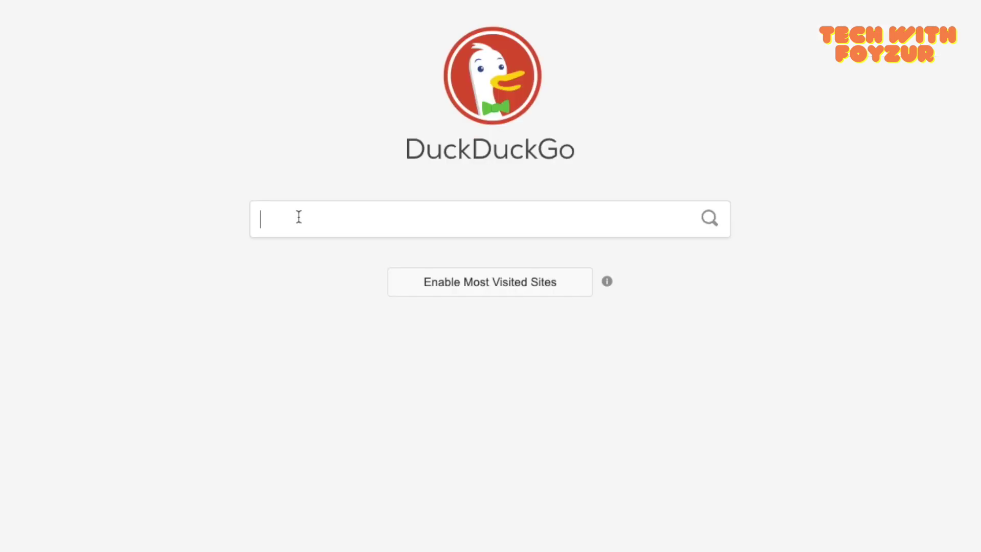
Search DuckDuckGo for 'custom cursor for chrome'
type("custom cur")
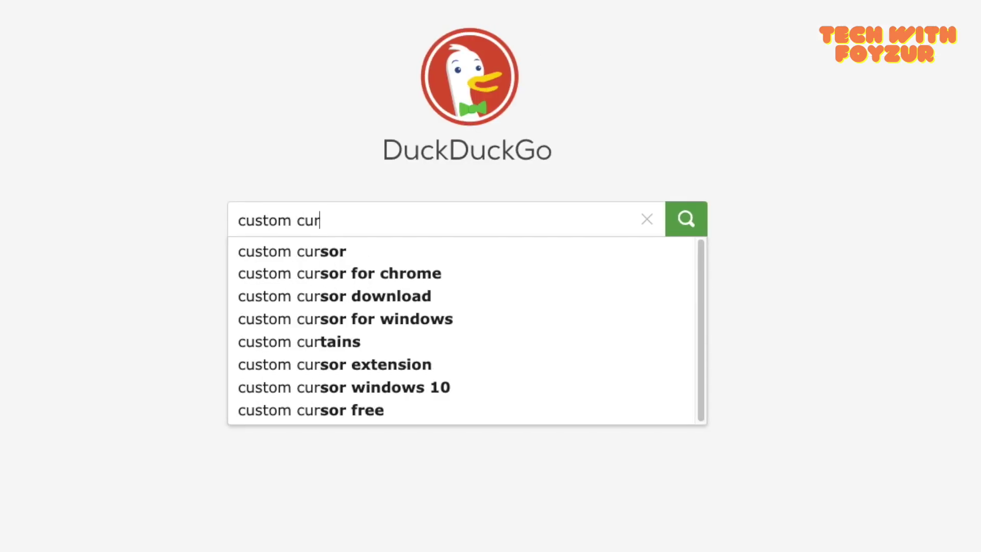
type("sor for ch")
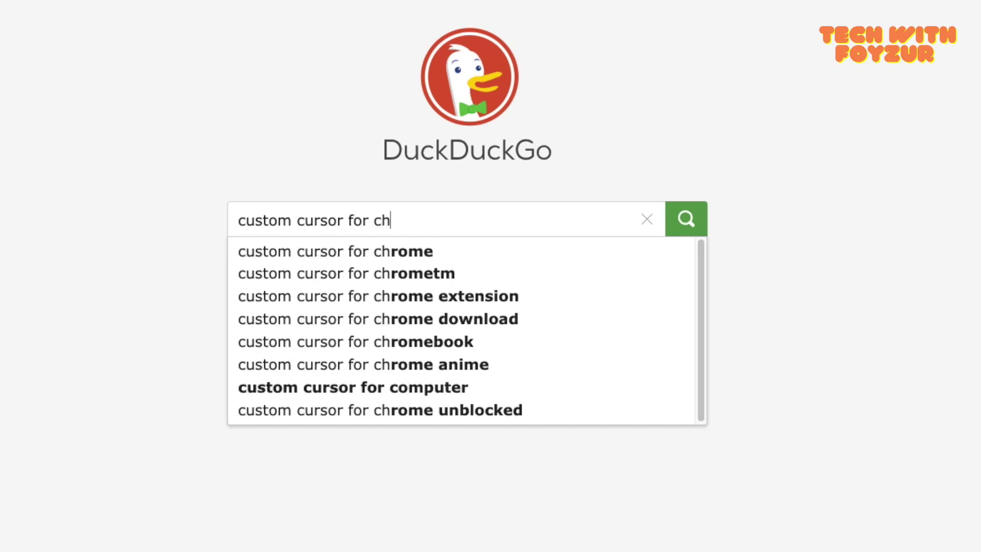
type("rome")
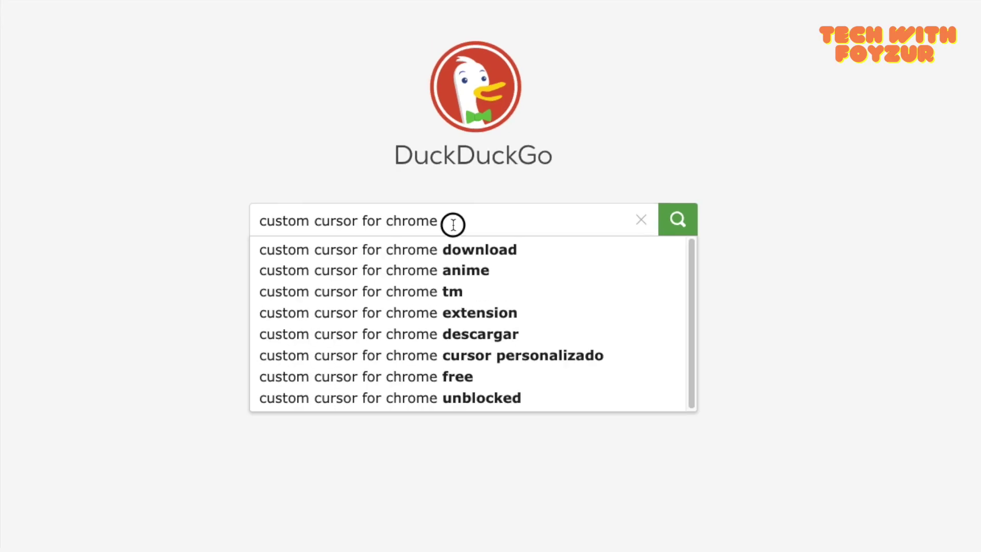
left_click_drag(453, 225, 259, 220)
left_click(538, 222)
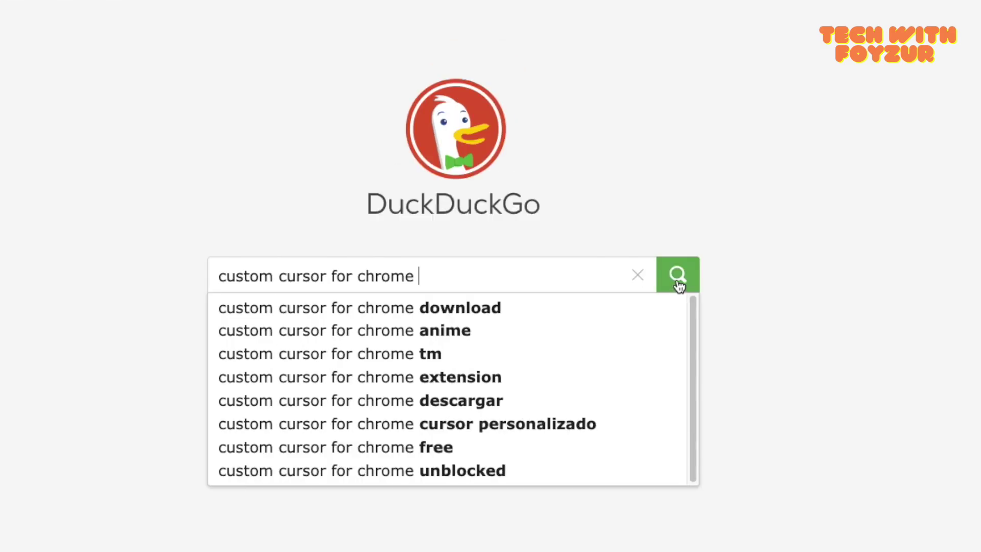
left_click(677, 276)
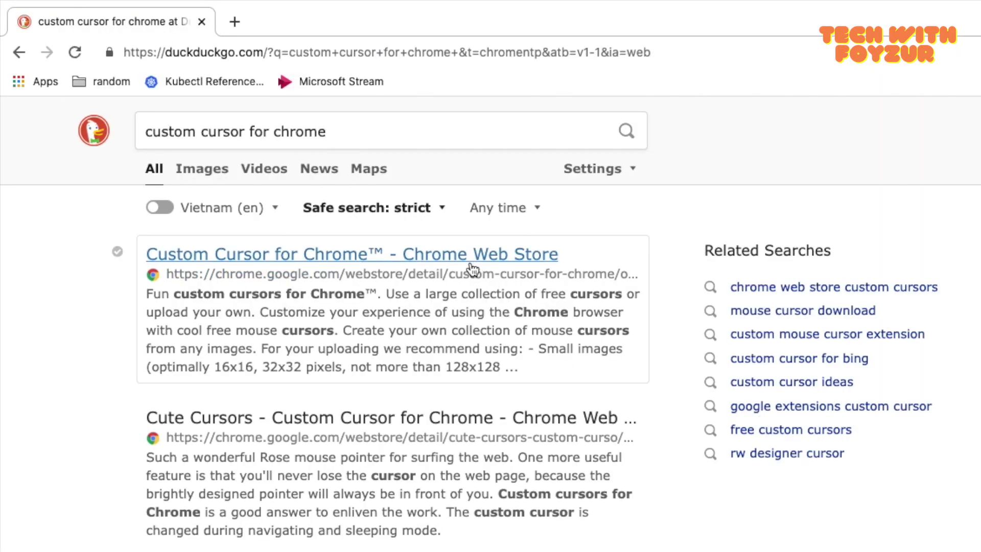
Open the Custom Cursor for Chrome store listing and highlight its title
left_click(425, 254)
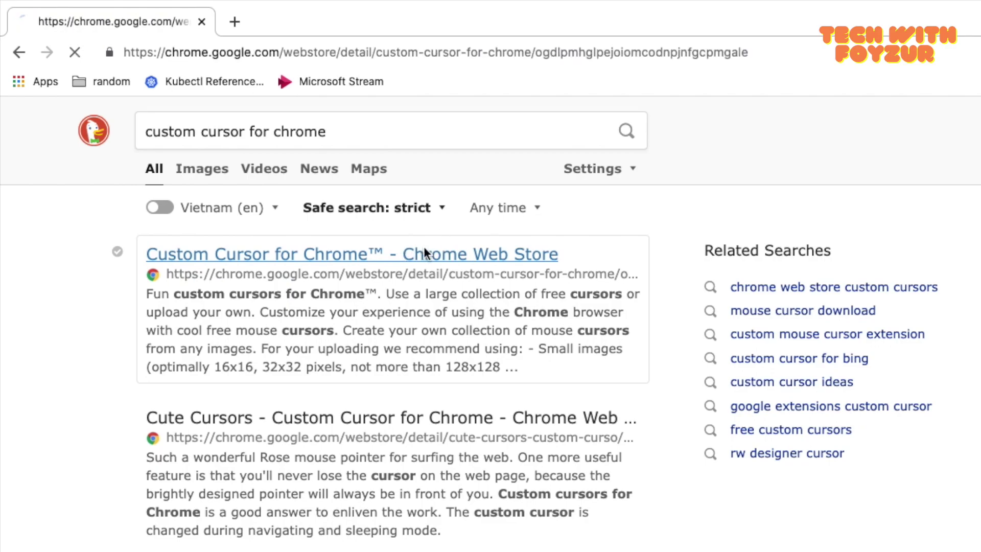
left_click_drag(198, 107, 425, 105)
scroll(422, 197, "down", 1)
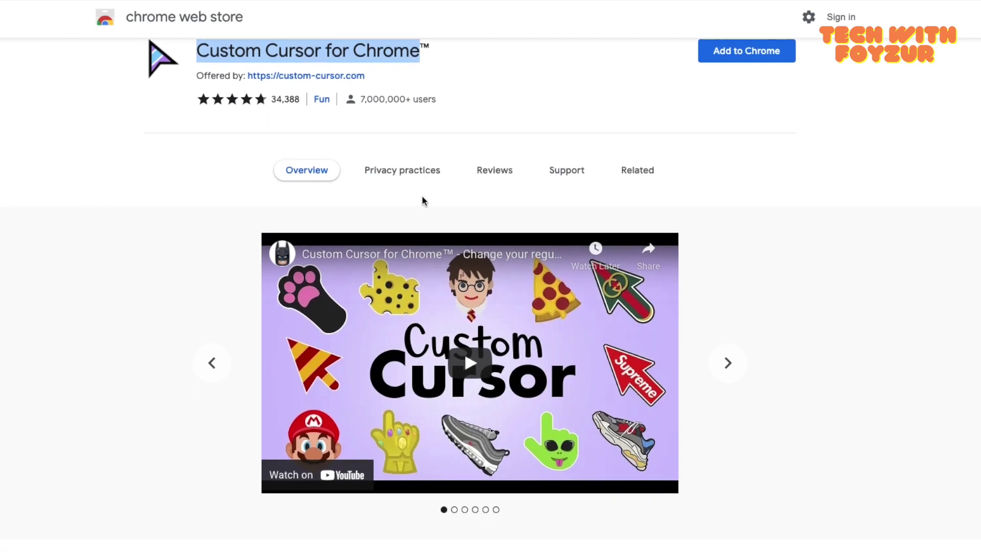
scroll(422, 196, "down", 3)
scroll(423, 196, "down", 4)
scroll(422, 199, "down", 2)
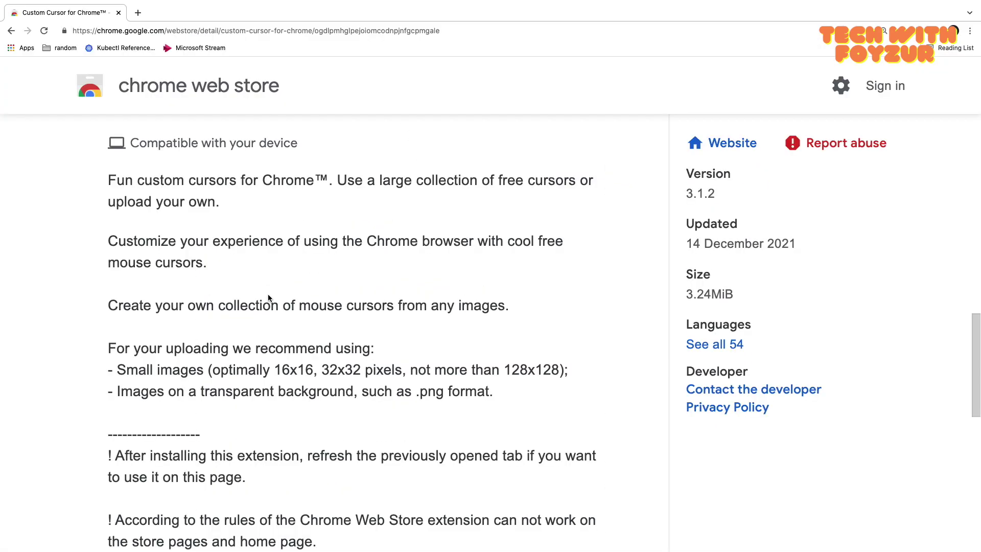
Highlight the recommendations for small, optimally sized, transparent-background cursor images
left_click_drag(114, 365, 205, 364)
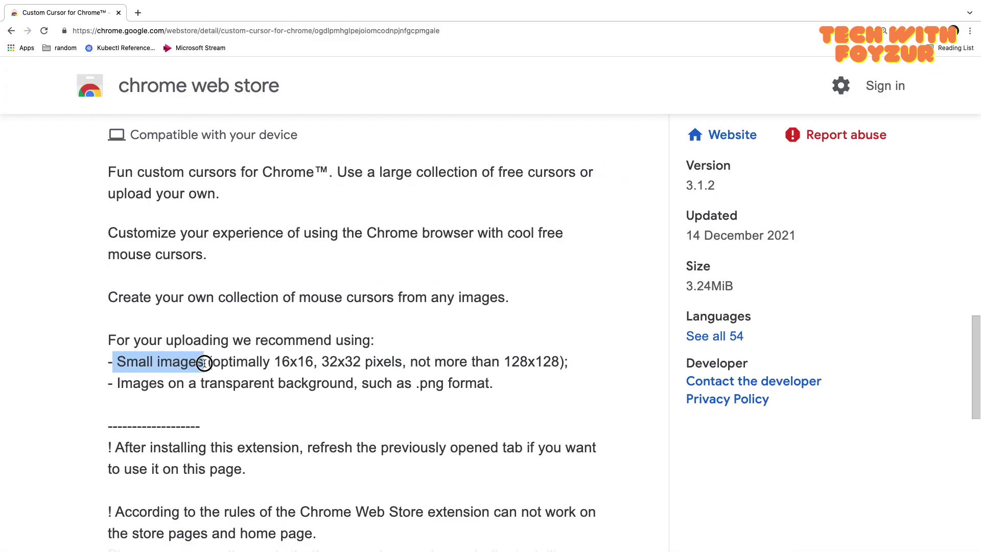
left_click_drag(278, 363, 587, 361)
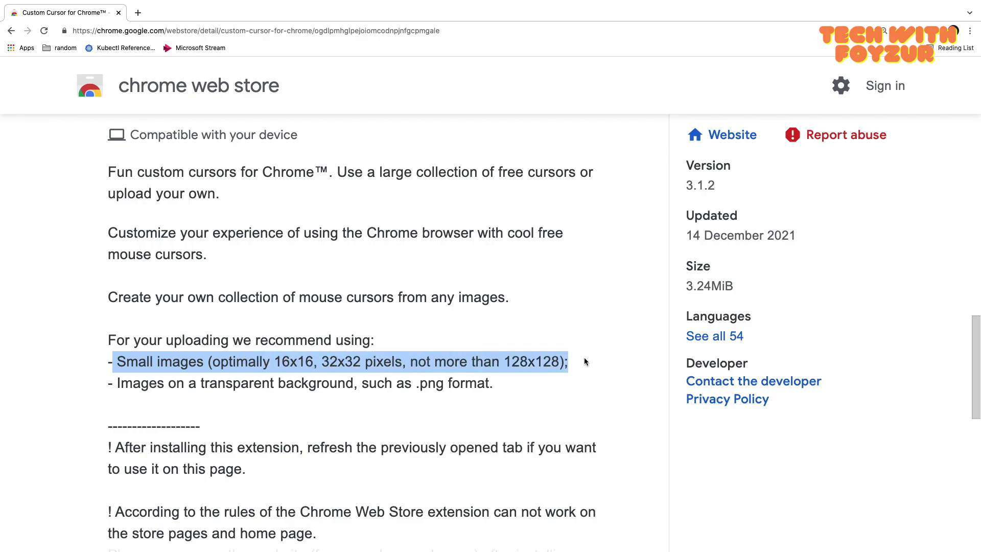
scroll(568, 364, "down", 1)
left_click(557, 361)
scroll(557, 361, "down", 1)
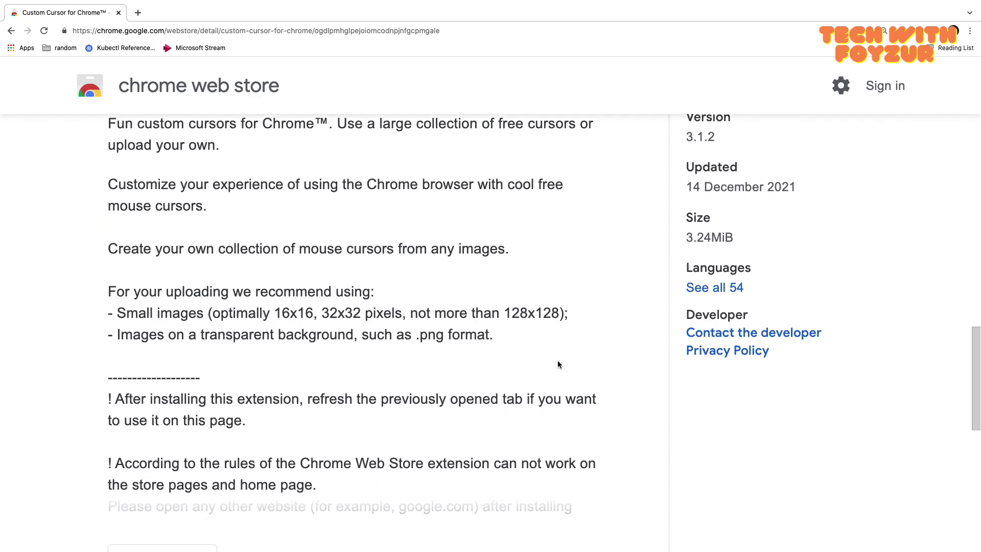
scroll(559, 365, "down", 1)
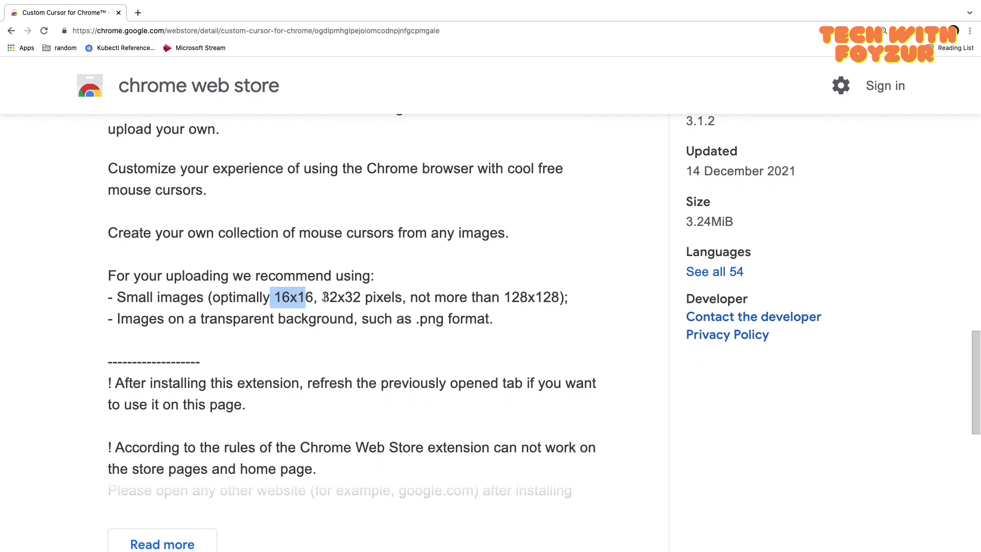
left_click_drag(325, 298, 540, 290)
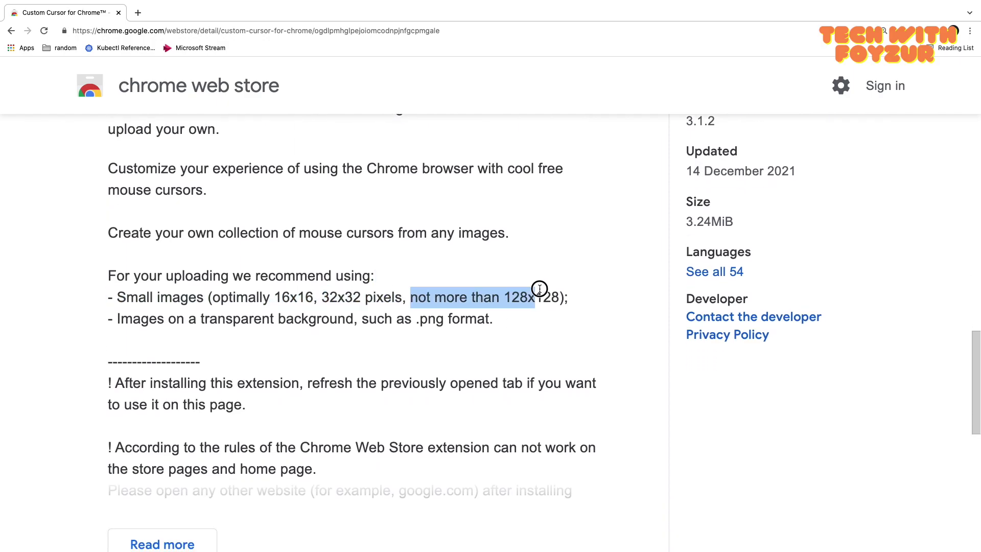
left_click(375, 318)
left_click_drag(192, 319, 346, 318)
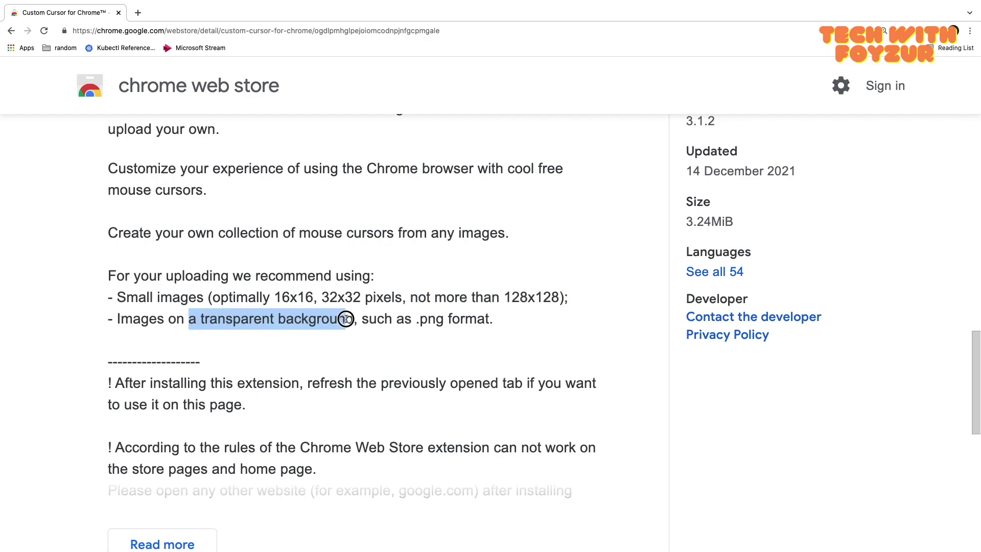
scroll(347, 319, "down", 4)
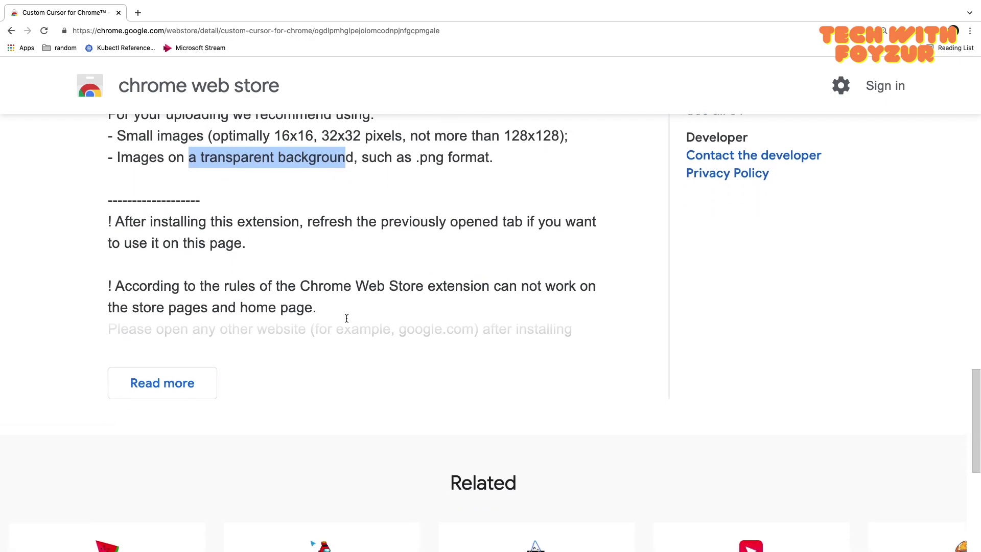
Expand the full description and highlight the notes on refreshing tabs and store-page restrictions
left_click(216, 367)
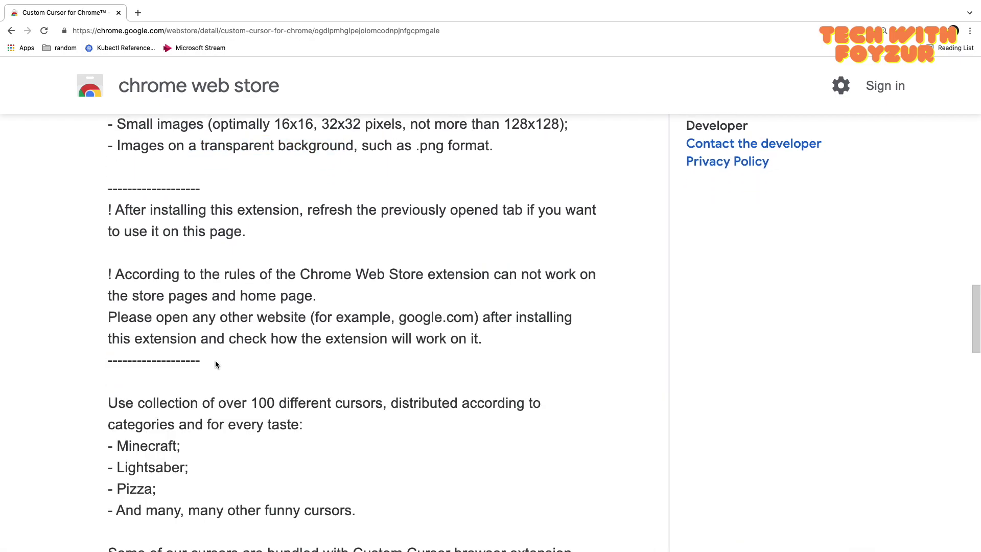
scroll(215, 360, "down", 1)
scroll(215, 358, "up", 2)
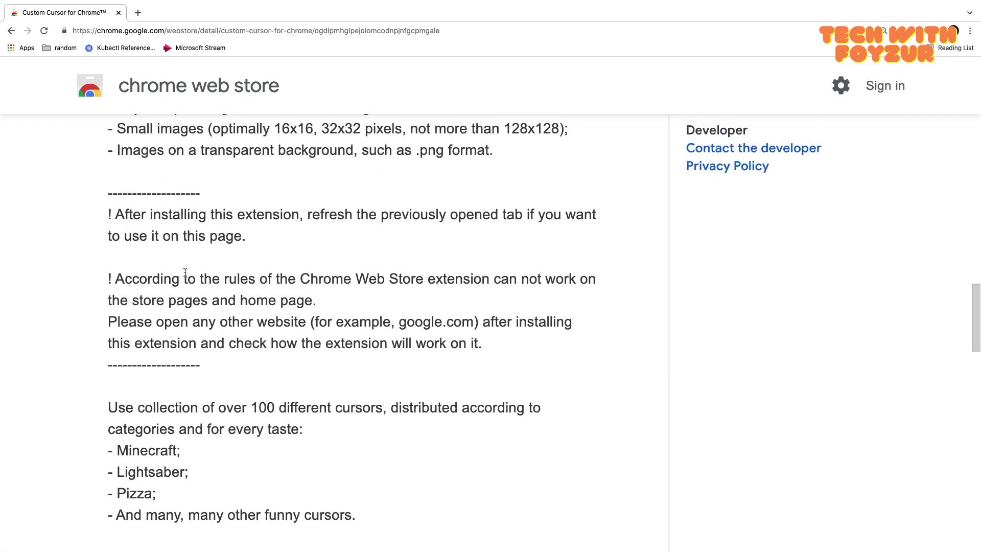
left_click_drag(148, 217, 510, 216)
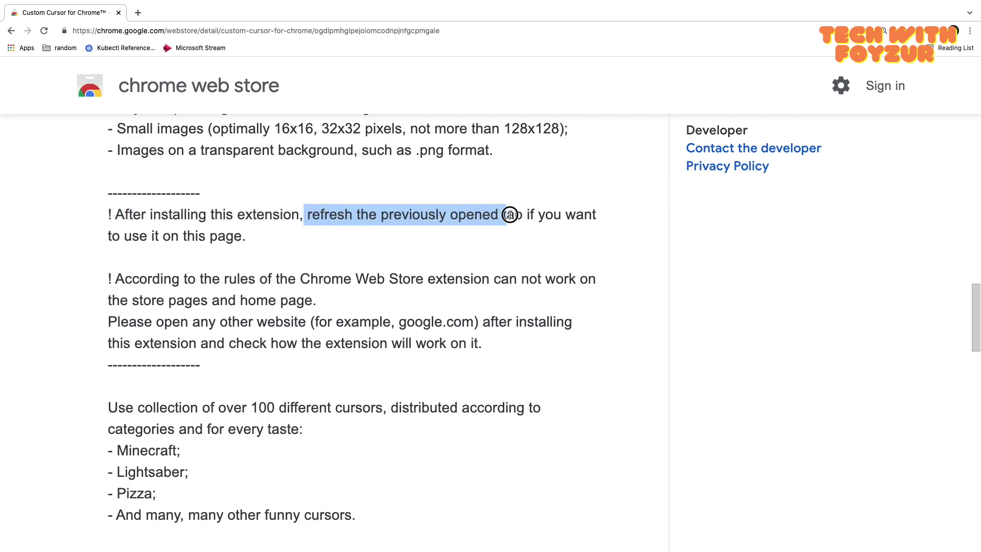
left_click_drag(250, 243, 123, 215)
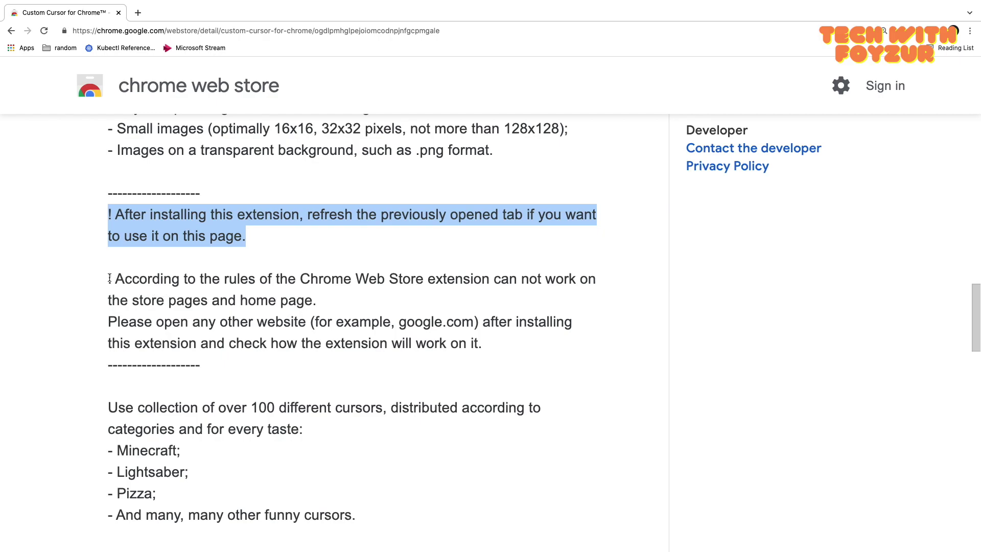
left_click_drag(109, 279, 306, 298)
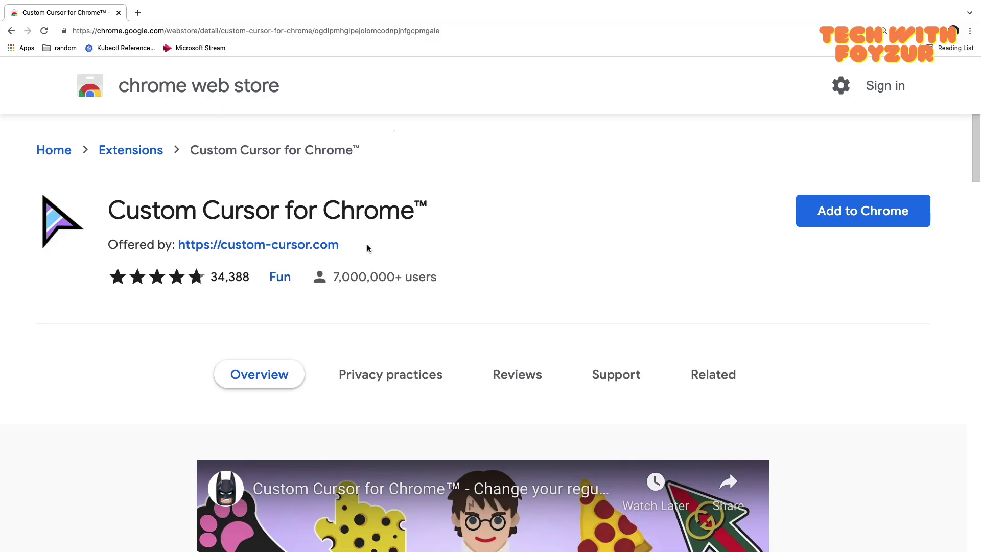
Open custom-cursor.com in a background tab and add the Custom Cursor extension
right_click(333, 244)
left_click(352, 245)
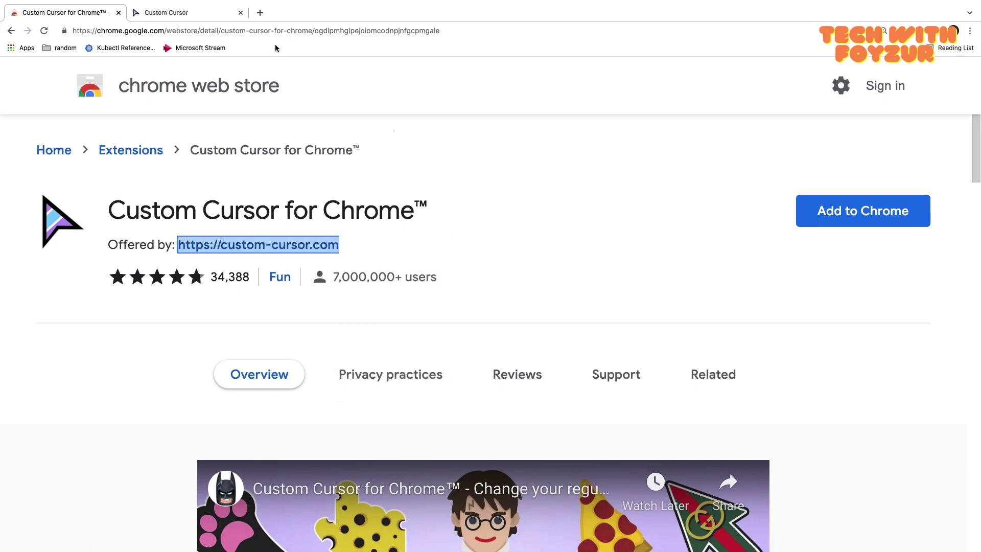
left_click(824, 207)
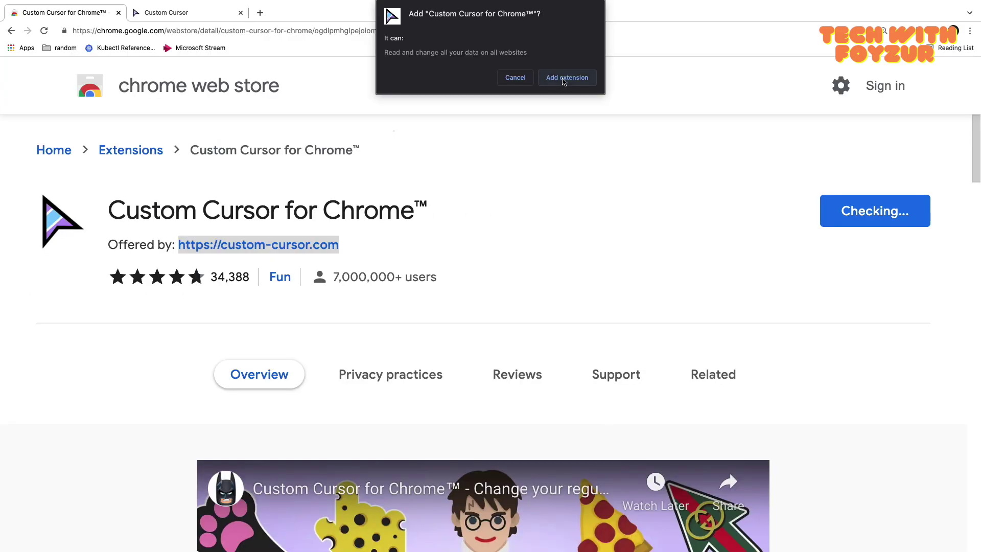
left_click(563, 80)
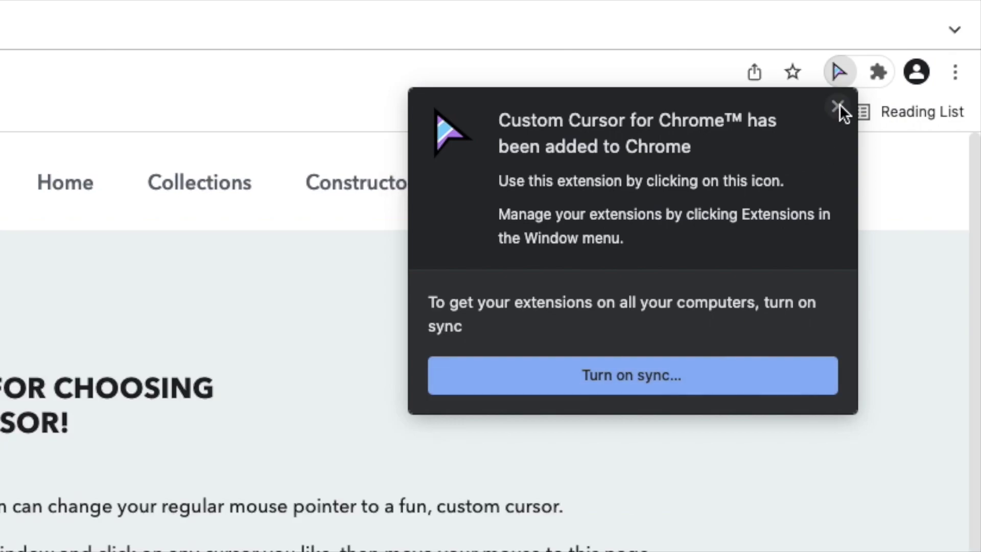
left_click(838, 106)
Pin Custom Cursor to the toolbar and open its cursor collection
left_click(878, 72)
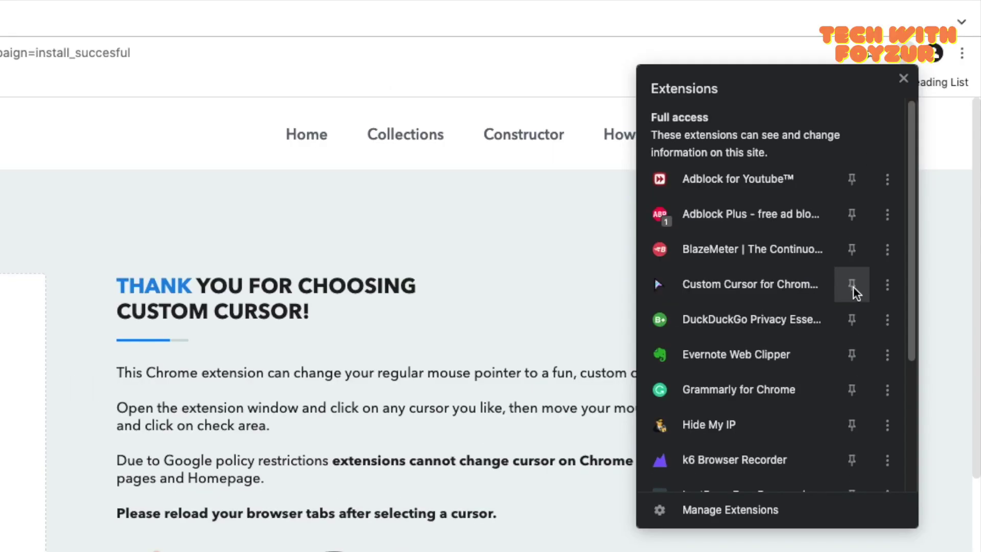
left_click(852, 284)
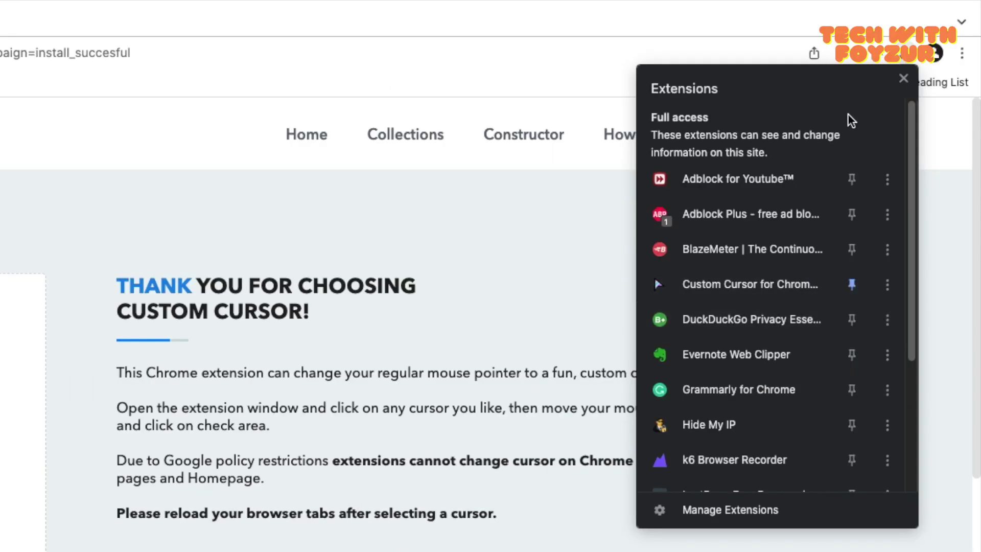
left_click(901, 79)
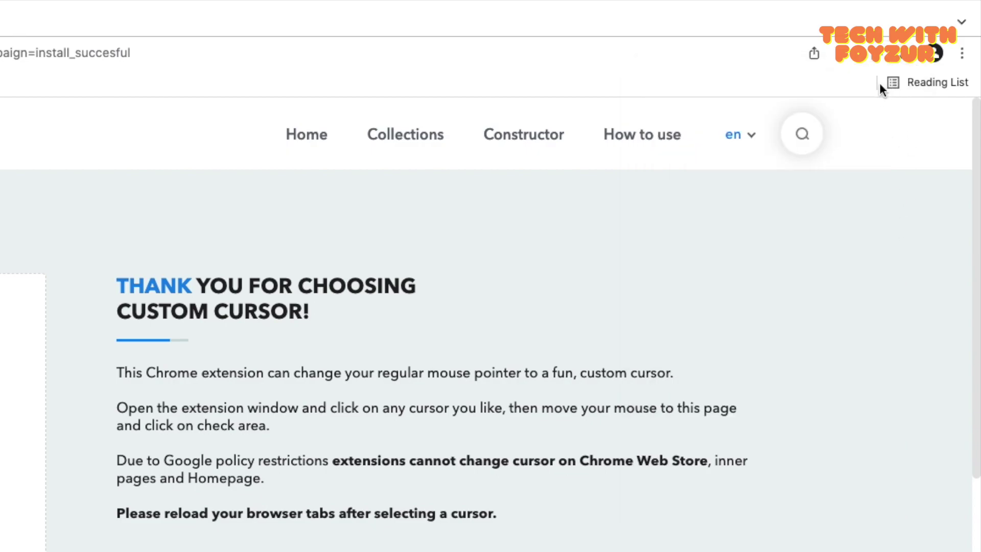
left_click(877, 54)
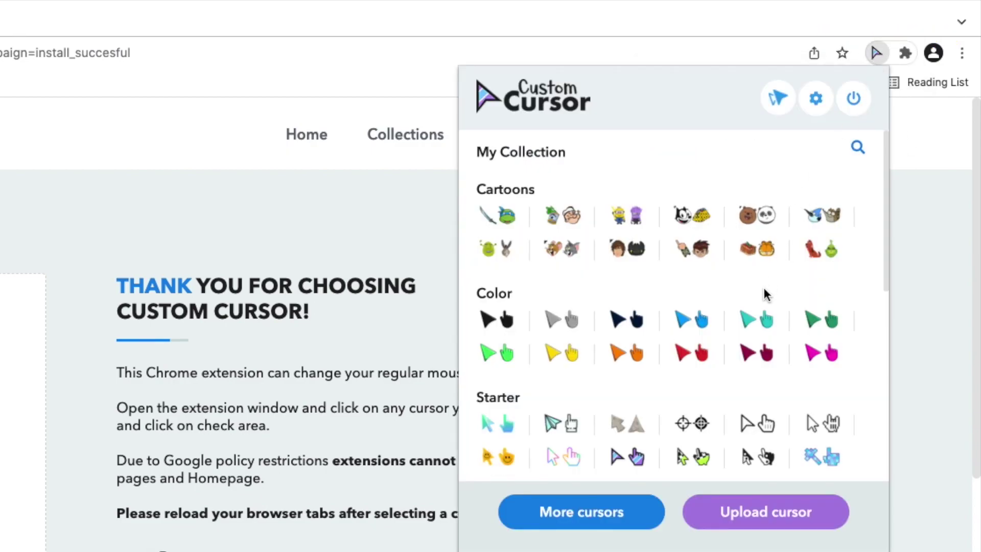
scroll(755, 313, "down", 1)
left_click(694, 309)
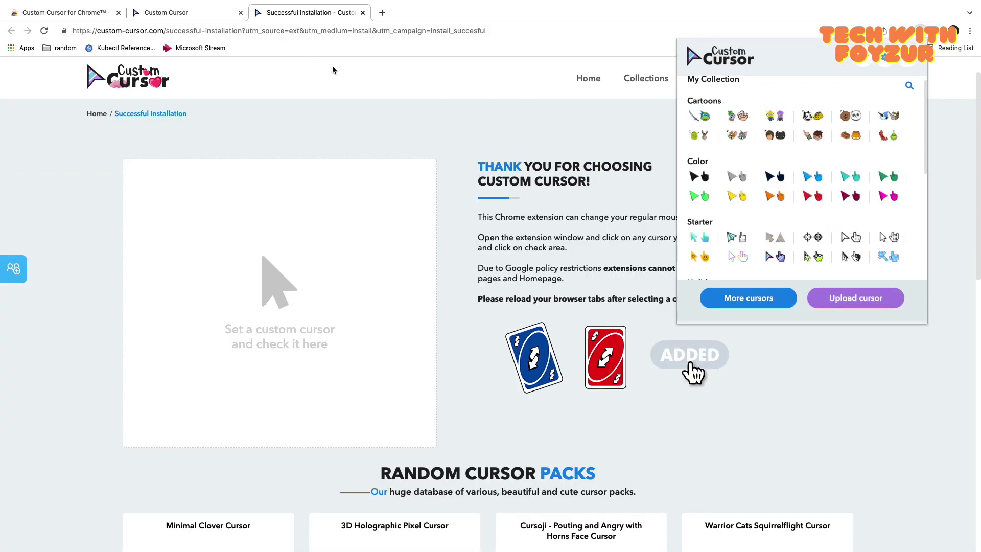
On custom-cursor.com's Top Cursor Packs, add the Minimal Drop and Squid Game Doll packs
key("ctrl+shift+Tab")
scroll(317, 270, "down", 2)
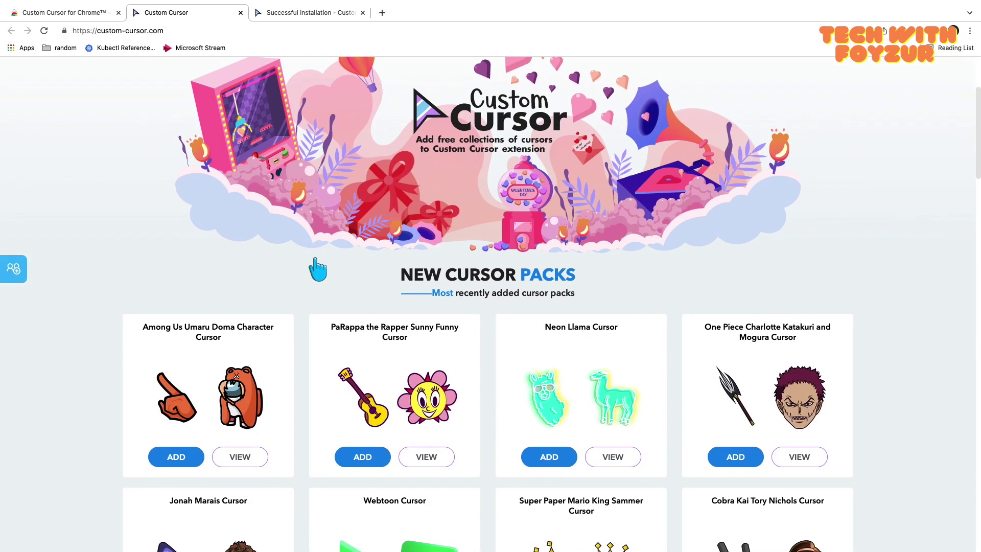
scroll(317, 269, "down", 5)
scroll(317, 270, "down", 5)
scroll(318, 269, "down", 5)
scroll(318, 259, "down", 5)
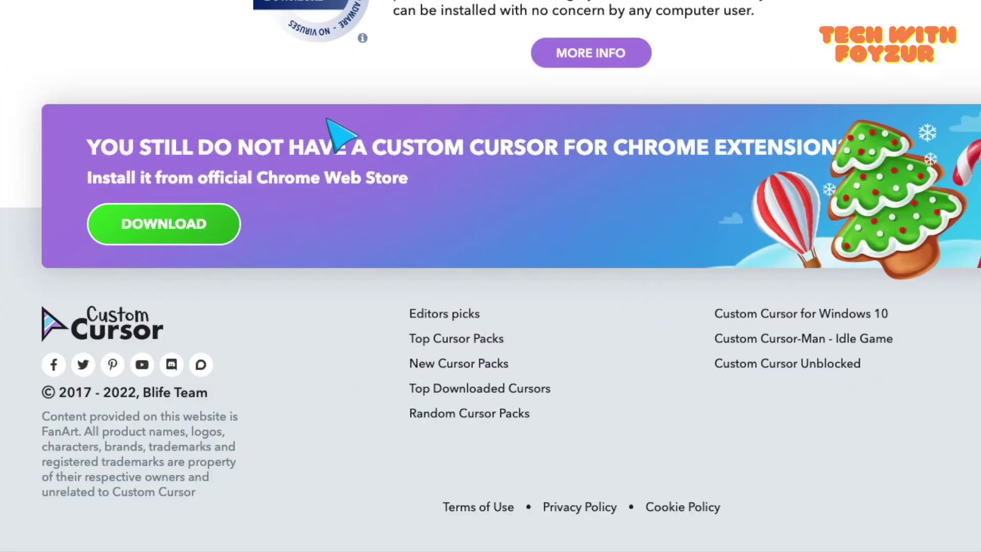
left_click(458, 340)
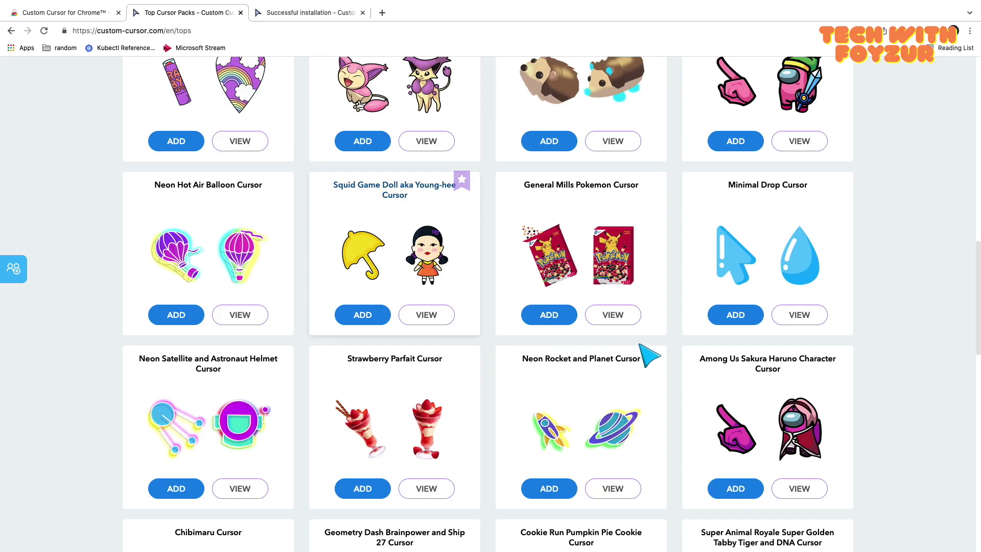
left_click(730, 318)
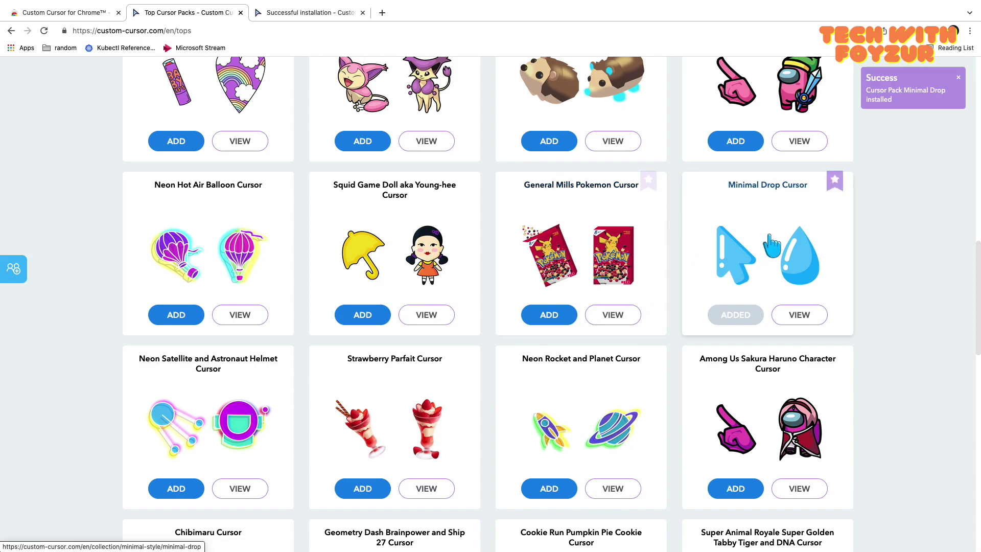
left_click(552, 316)
left_click(378, 319)
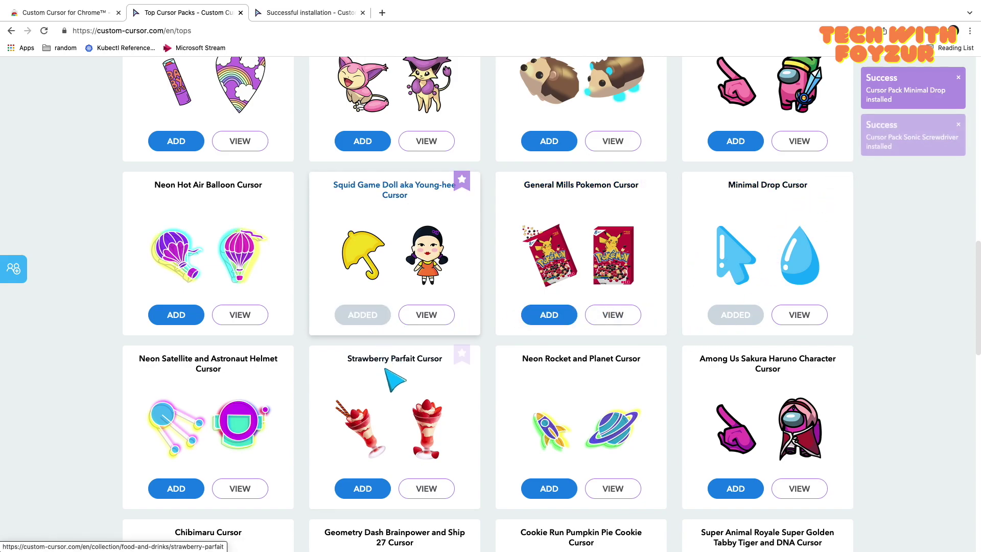
Add the William Afton pack from a later page and check it in the collection
scroll(390, 381, "down", 4)
scroll(393, 381, "down", 3)
scroll(397, 382, "down", 5)
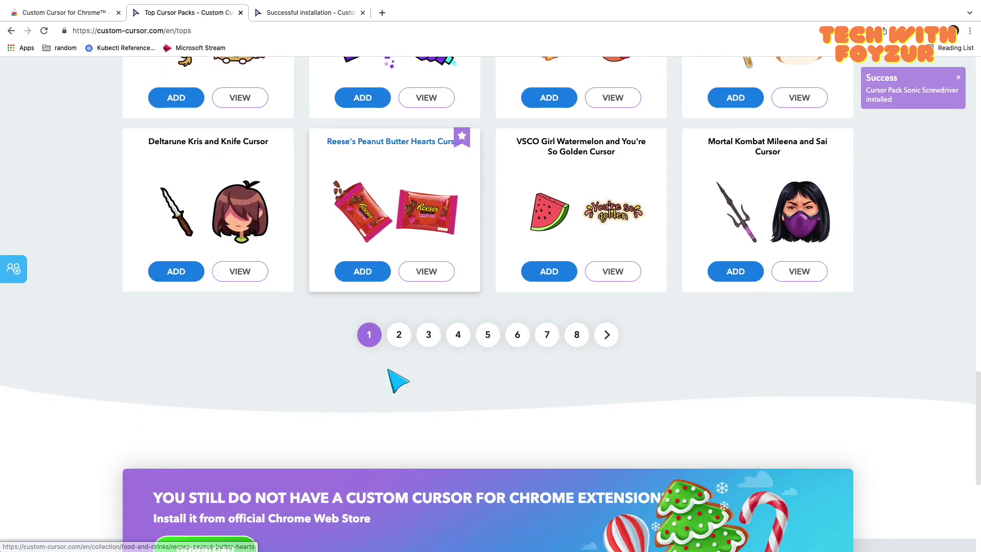
left_click(575, 274)
left_click(728, 309)
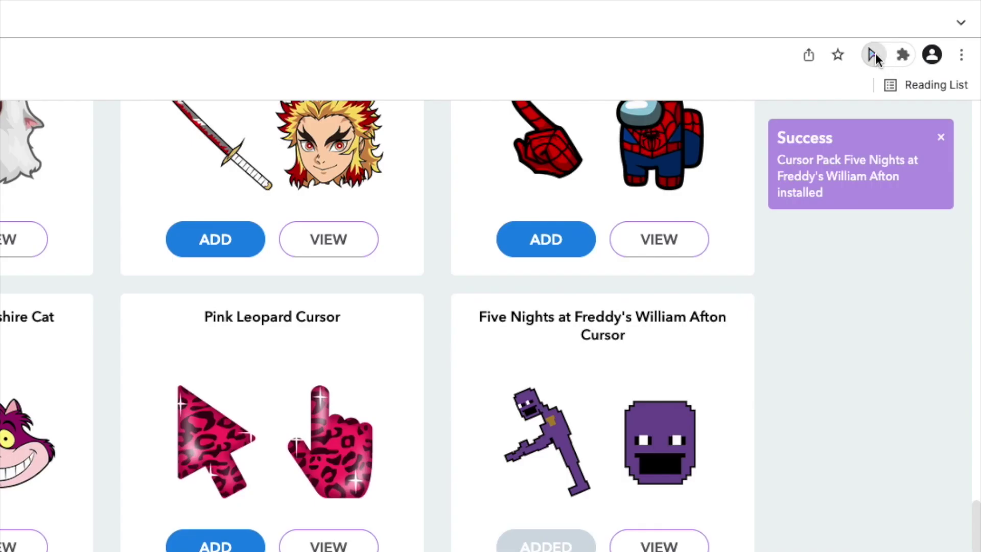
left_click(922, 32)
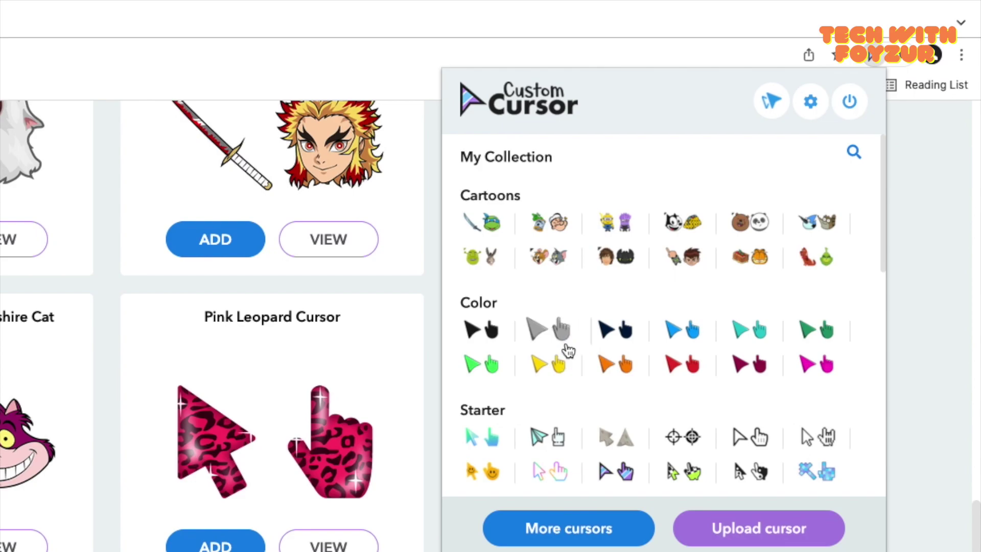
scroll(483, 220, "down", 5)
scroll(537, 377, "up", 4)
scroll(512, 444, "down", 1)
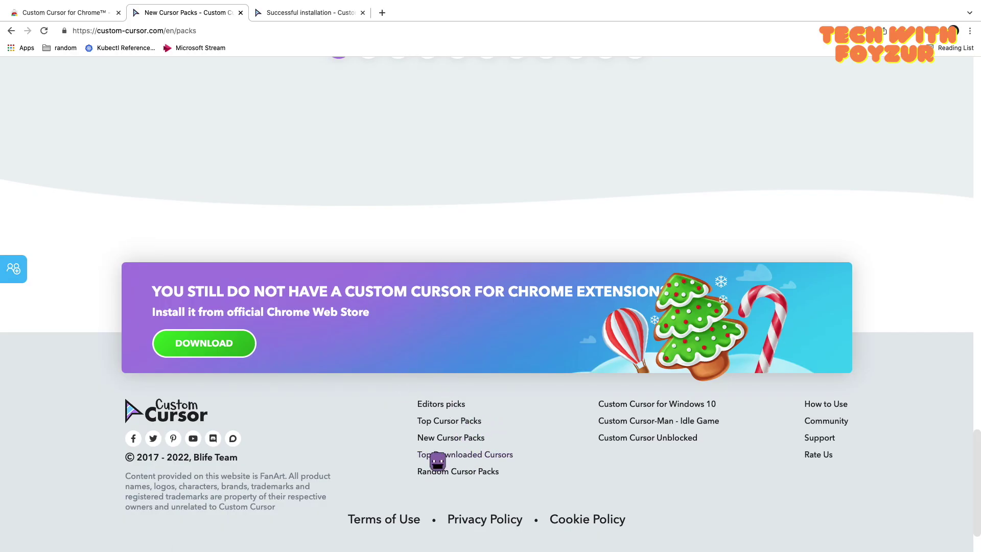
Add the TikTok cursor pack from Top Downloaded Cursors
left_click(474, 456)
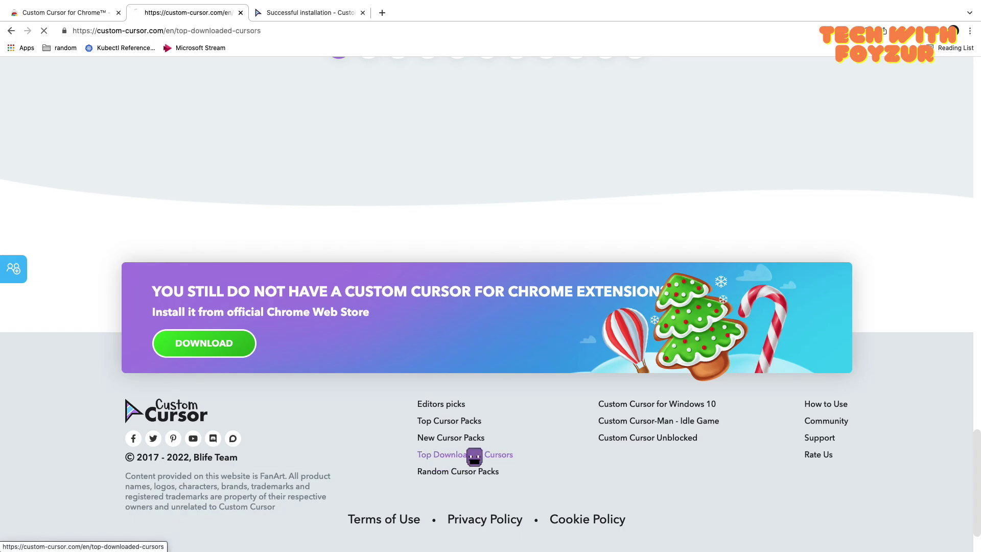
scroll(473, 352, "down", 2)
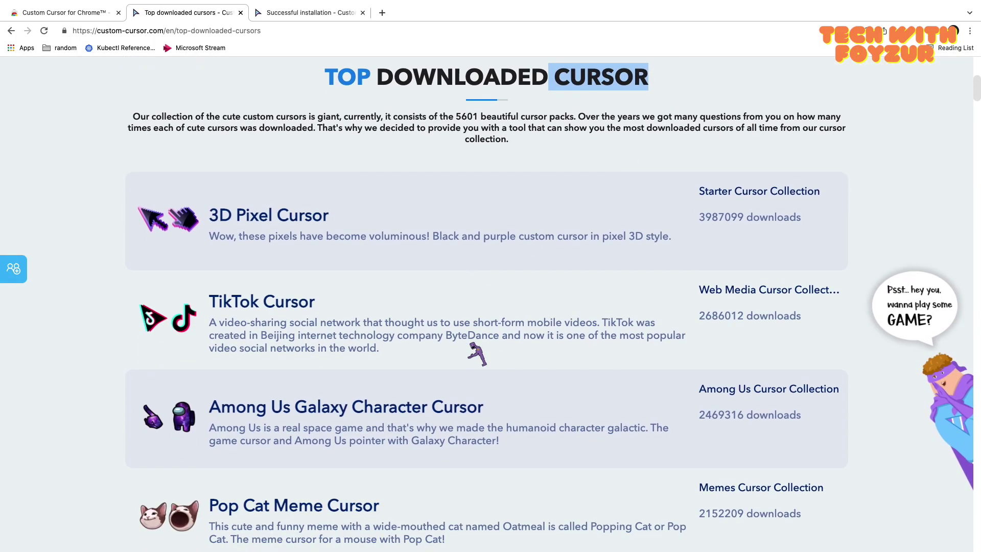
scroll(477, 354, "down", 2)
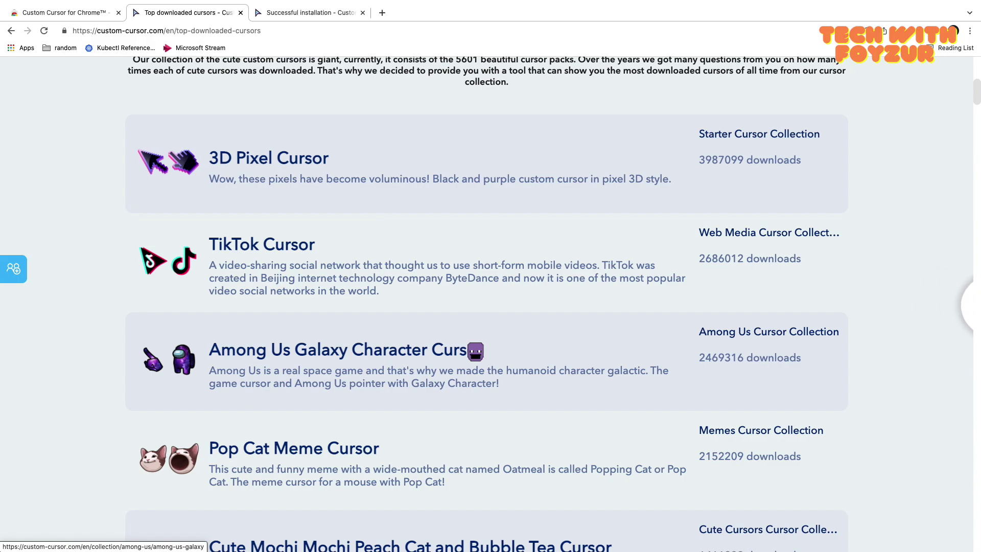
left_click(242, 230)
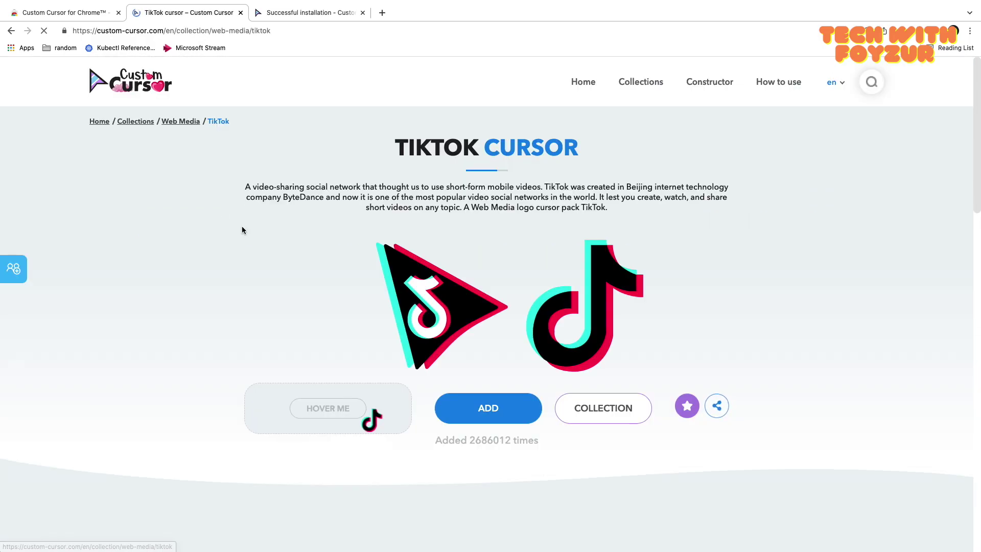
left_click(464, 407)
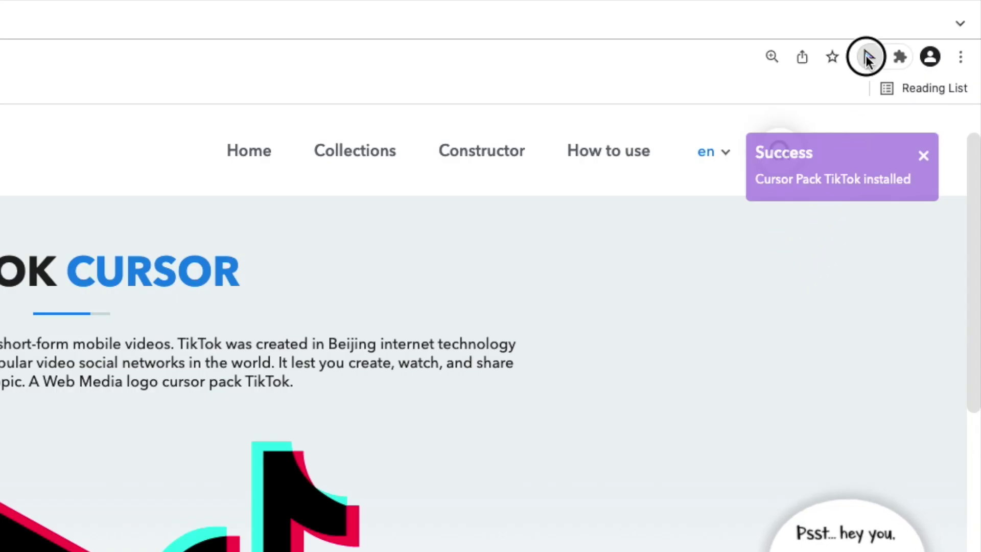
Confirm TikTok under Web Media in the collection, then begin an 'iconarchive' search in a new tab
left_click(866, 56)
scroll(626, 378, "down", 2)
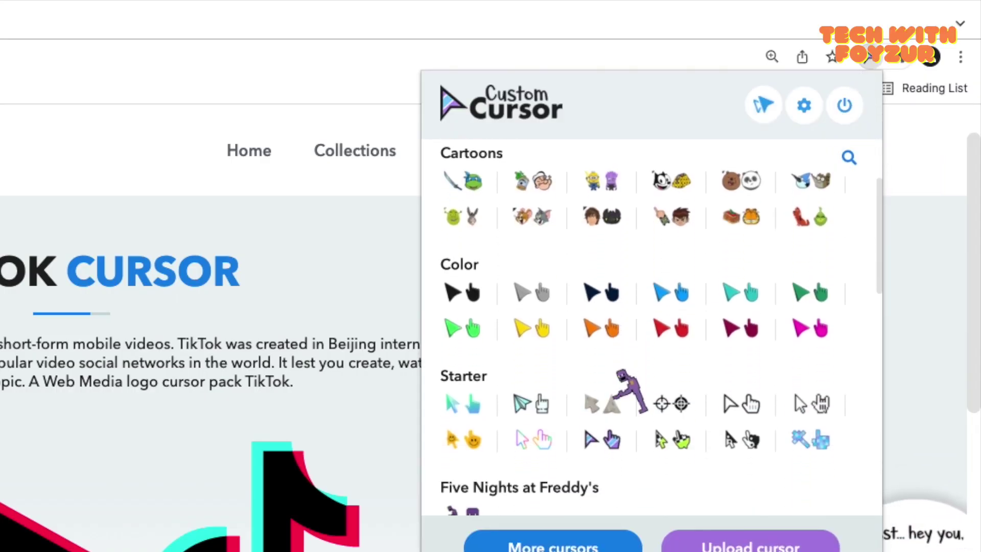
scroll(625, 394, "down", 4)
scroll(625, 394, "down", 2)
scroll(627, 388, "down", 5)
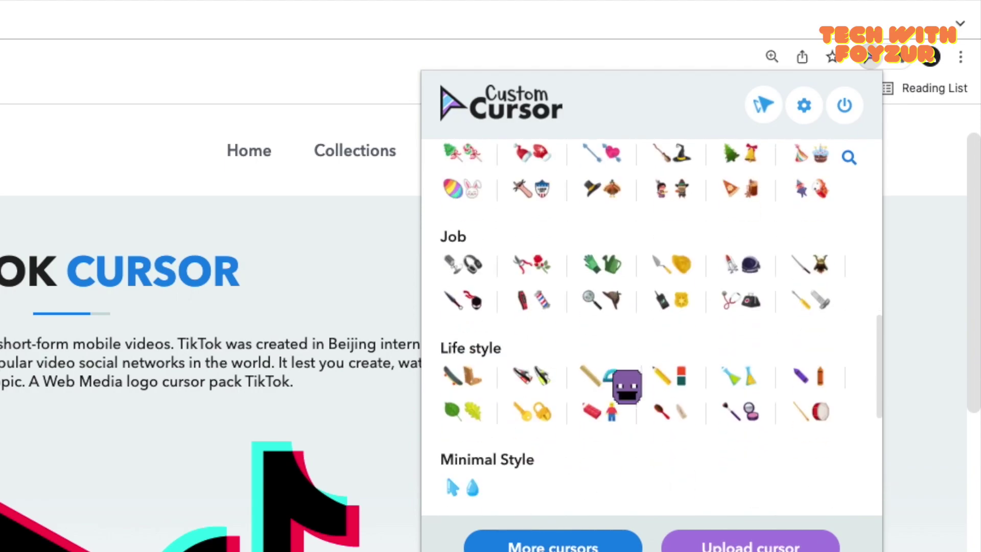
scroll(627, 387, "down", 1)
scroll(626, 386, "down", 3)
scroll(626, 389, "down", 3)
scroll(629, 391, "down", 1)
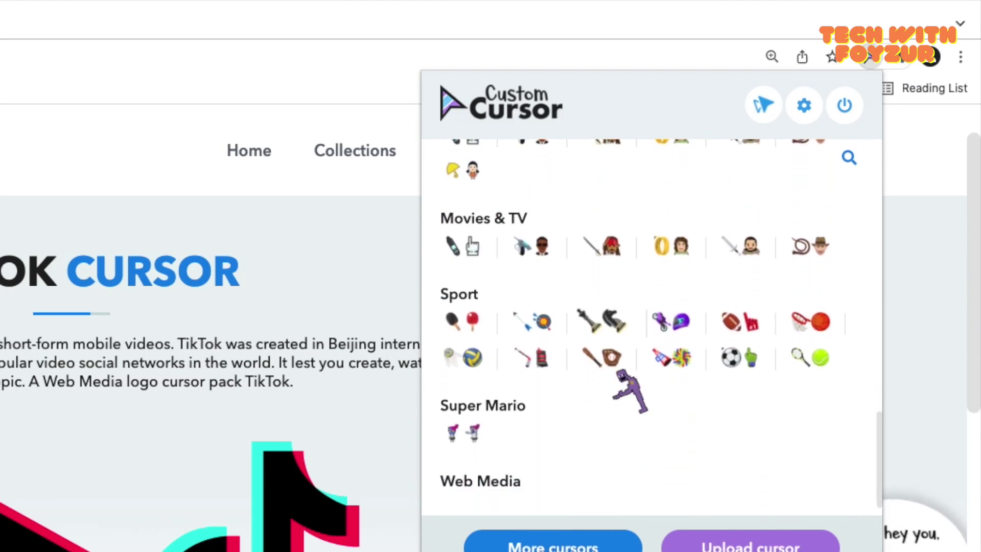
scroll(620, 380, "down", 2)
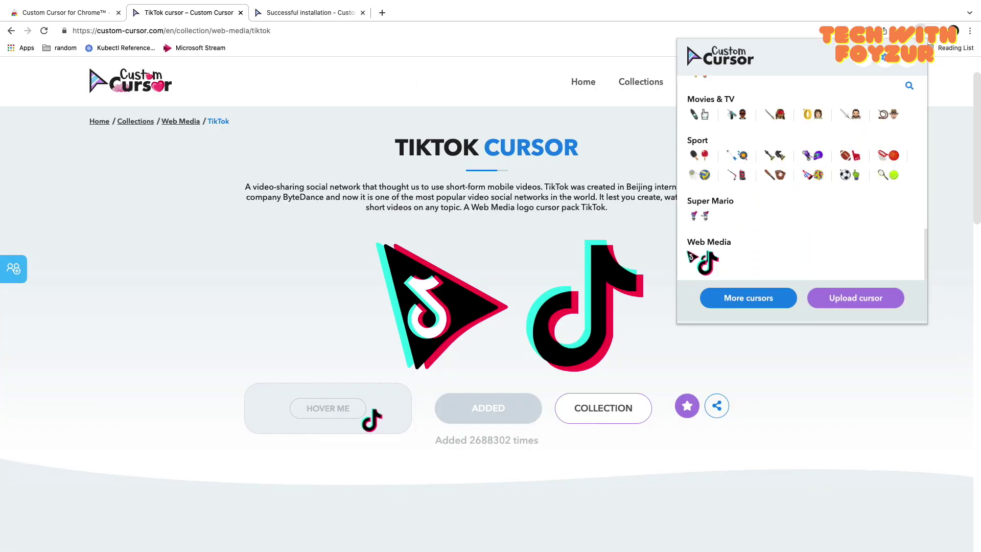
key("ctrl+t")
type("iconarchive")
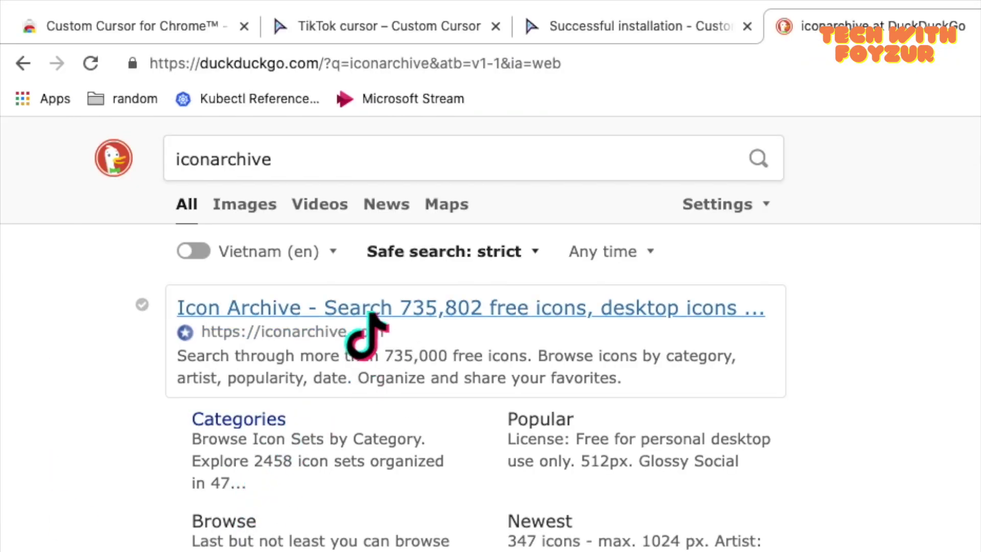
Browse Icon Archive's outstanding sets to Tasty Bites and open its coffee icon page
left_click(400, 306)
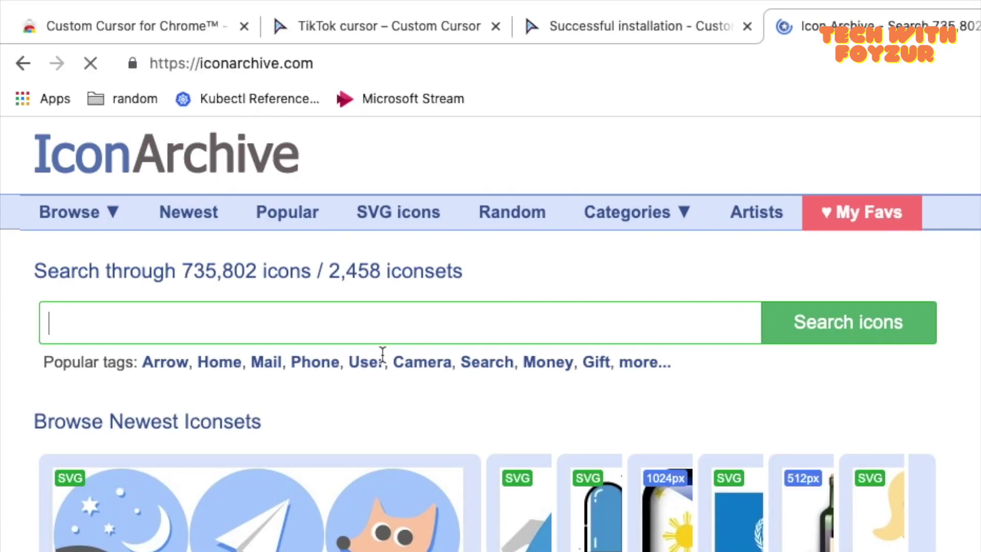
mouse_move(48, 130)
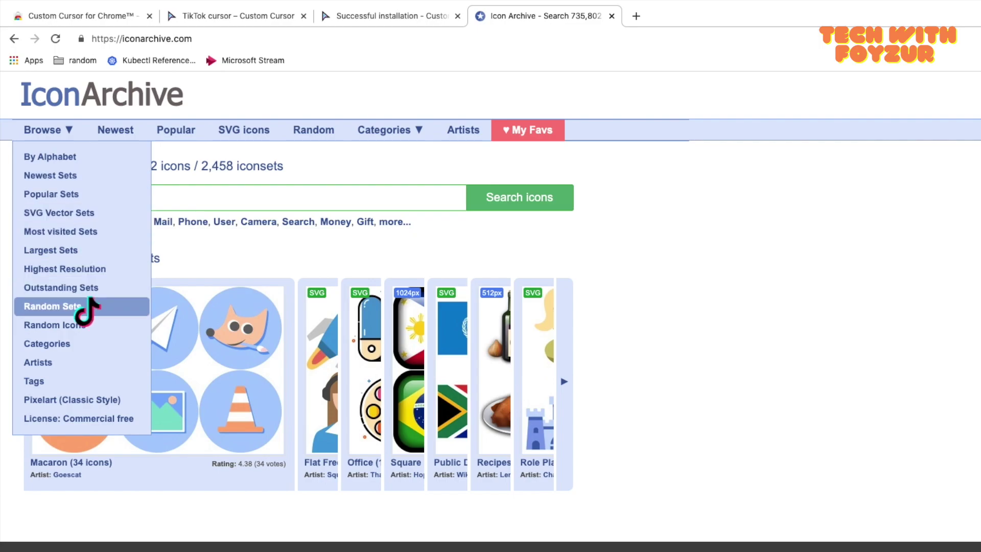
left_click(84, 288)
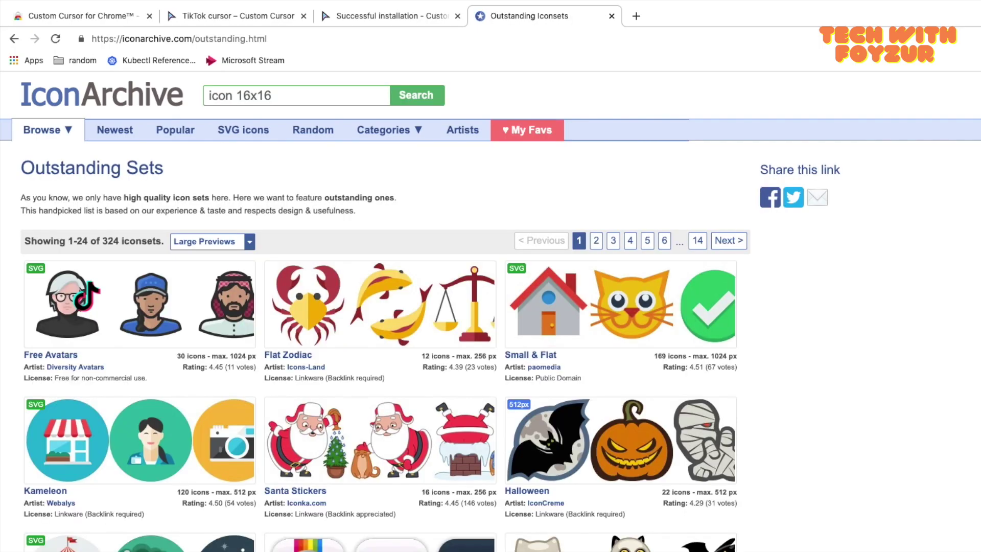
scroll(240, 373, "down", 3)
scroll(236, 368, "down", 4)
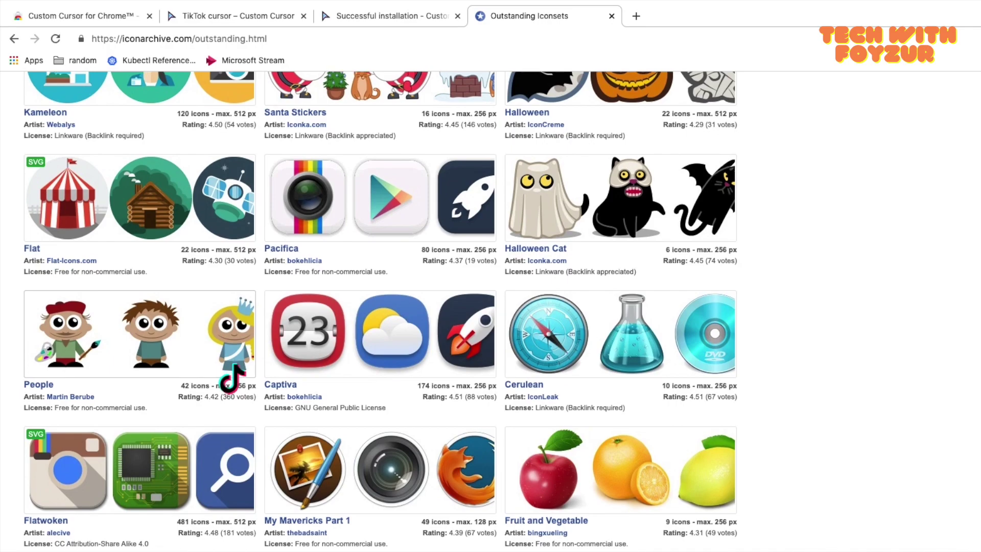
scroll(230, 368, "down", 3)
scroll(225, 367, "up", 1)
scroll(230, 378, "down", 1)
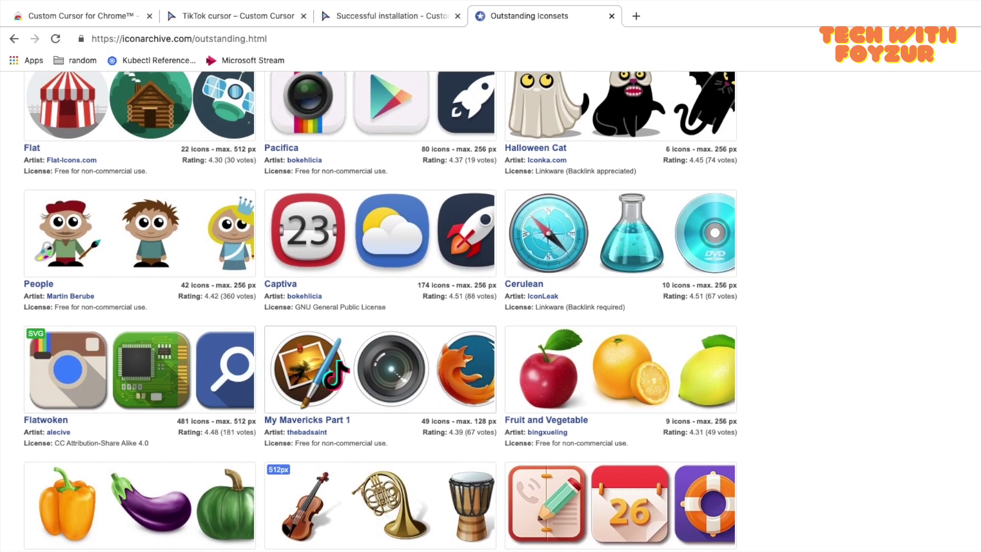
scroll(334, 377, "down", 1)
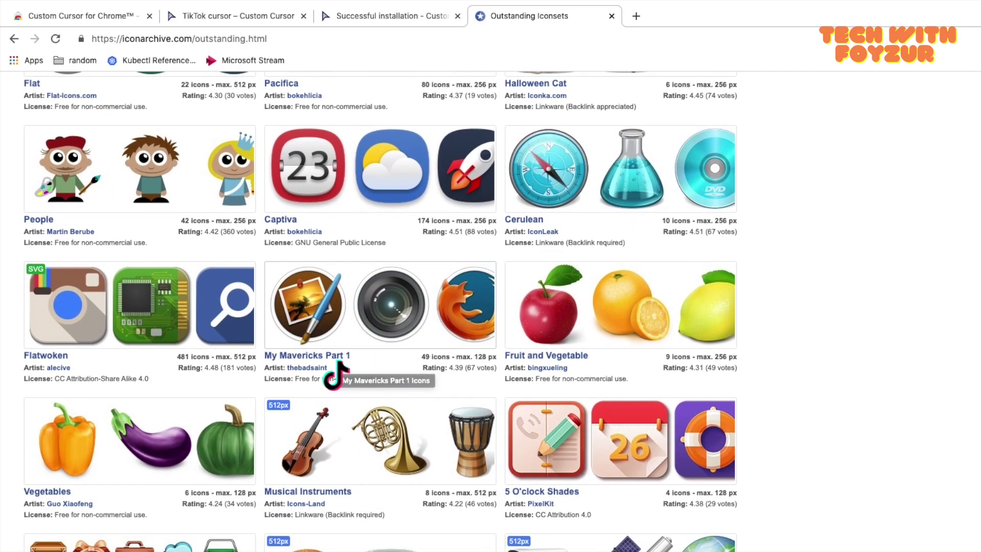
scroll(337, 373, "down", 4)
left_click(309, 320)
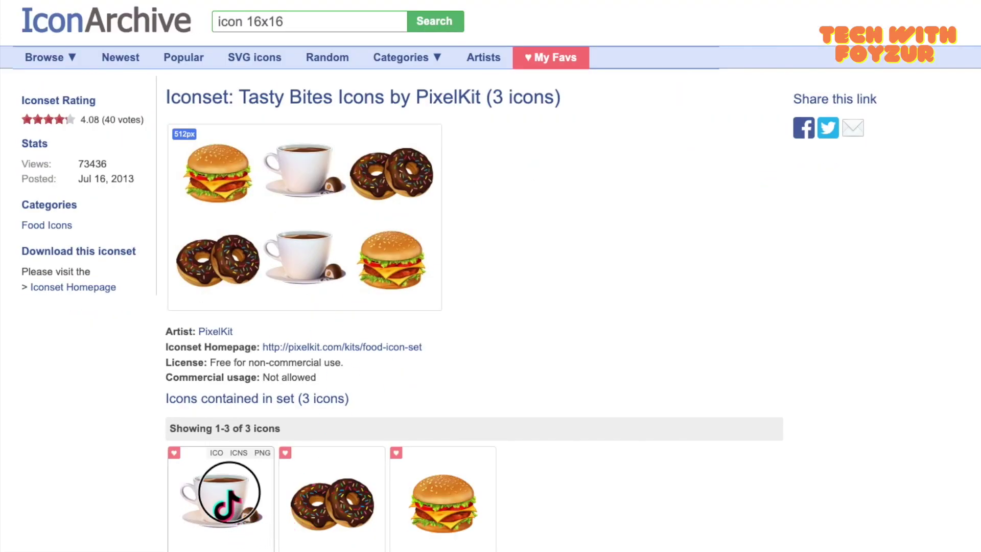
left_click(229, 493)
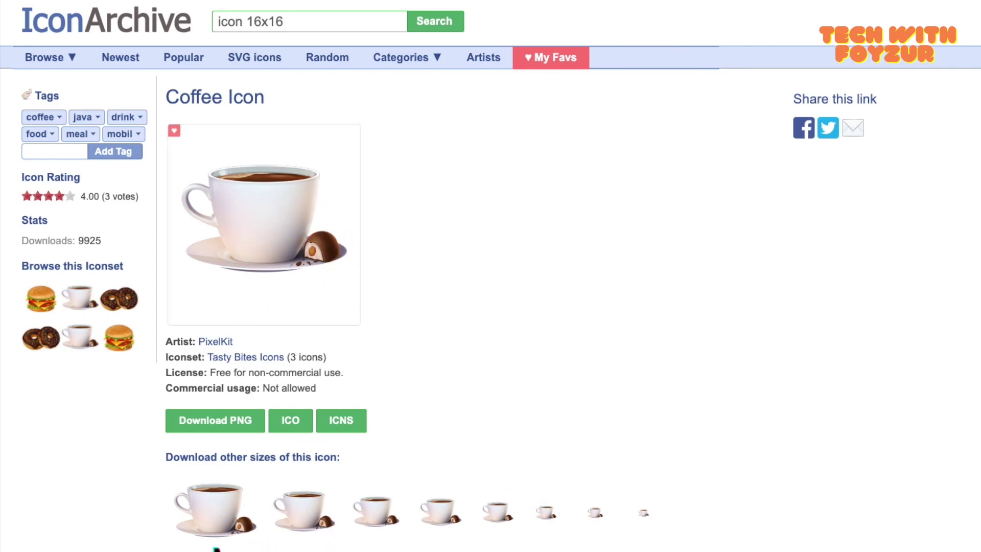
Open the 96×96 coffee icon and save it to the Desktop as coffee-icon
scroll(490, 306, "down", 5)
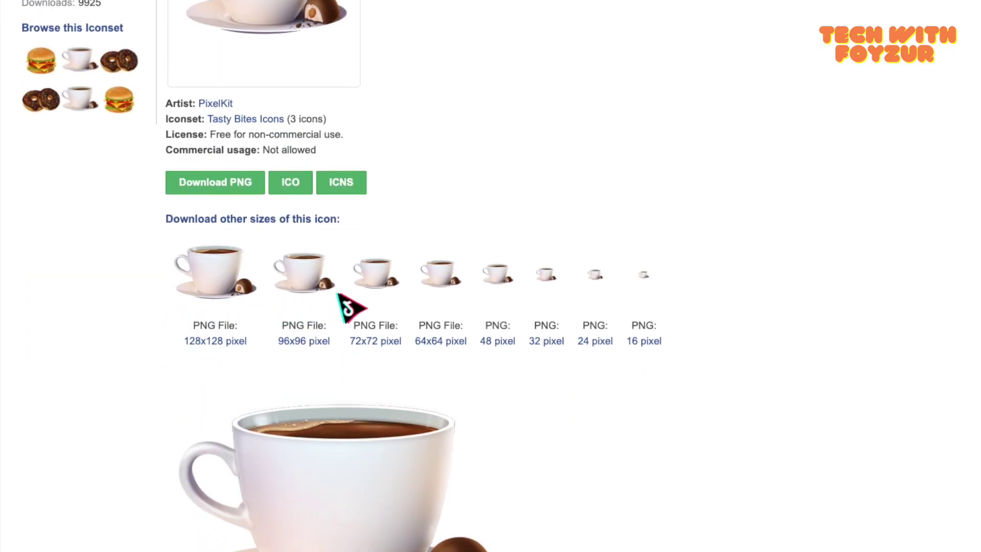
scroll(342, 276, "down", 2)
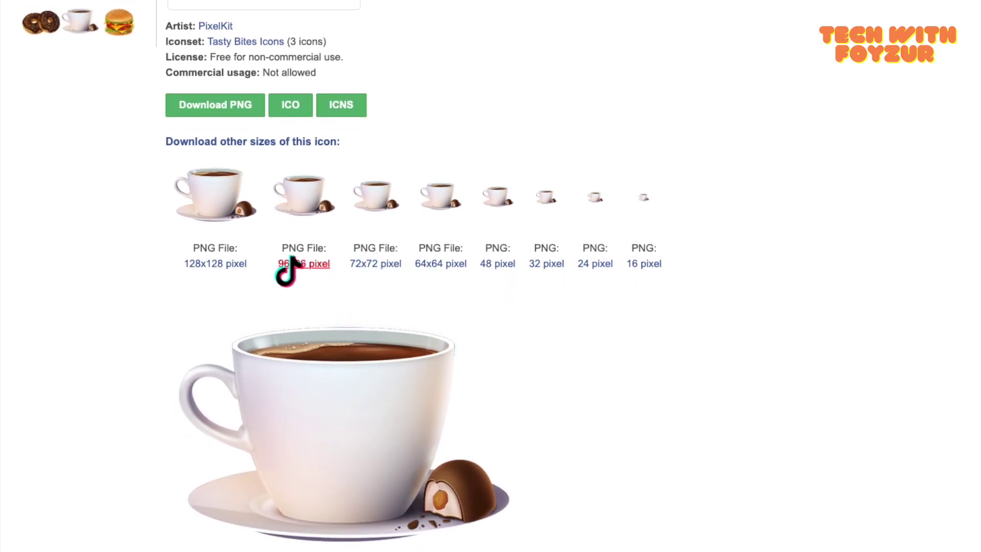
left_click(295, 260)
right_click(485, 402)
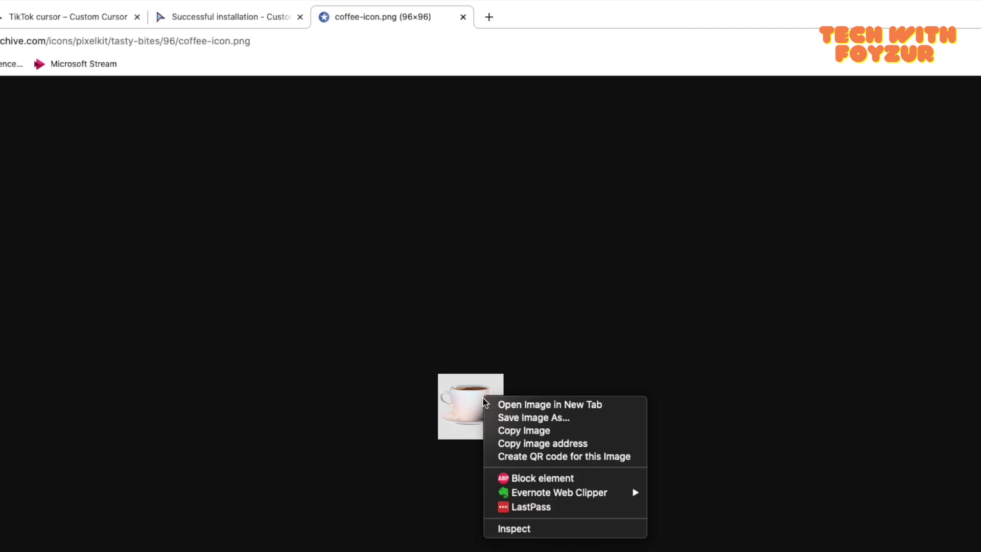
left_click(528, 422)
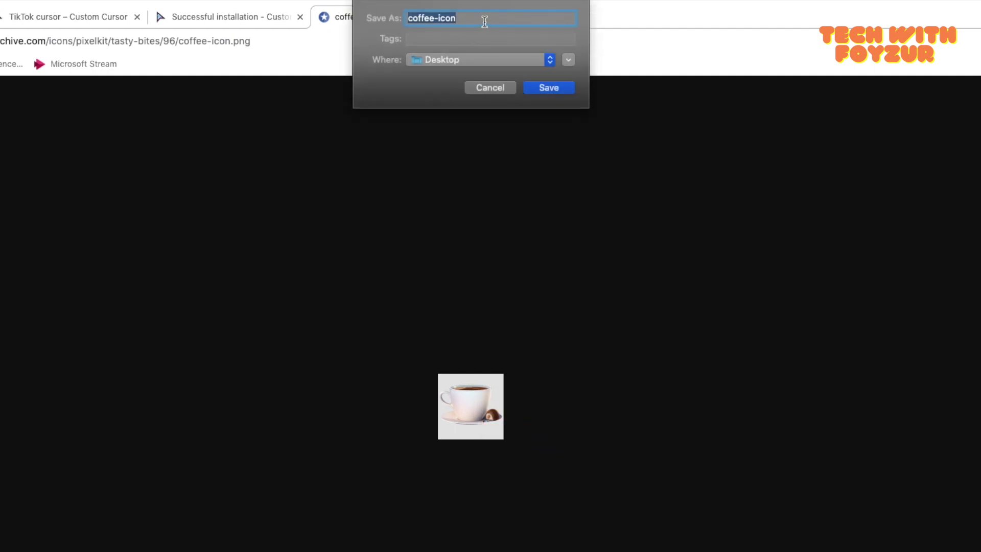
left_click(551, 88)
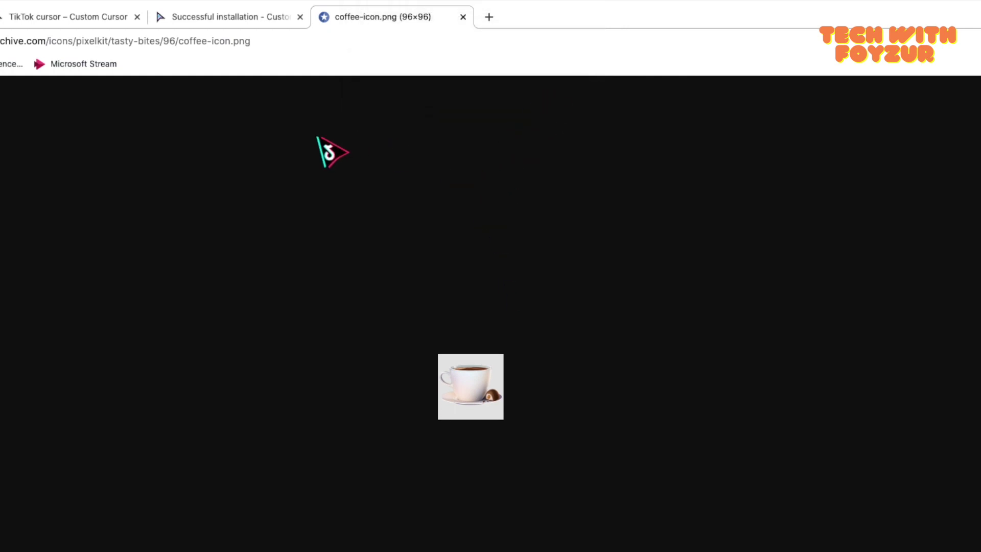
Upload coffee-icon.png into a cursor slot and apply it from My Collection
left_click(869, 19)
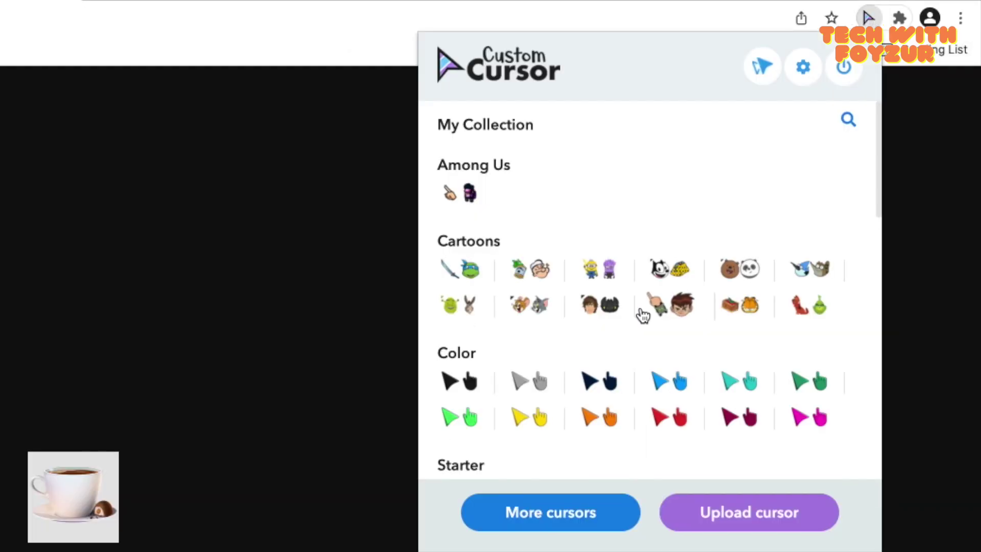
left_click(761, 511)
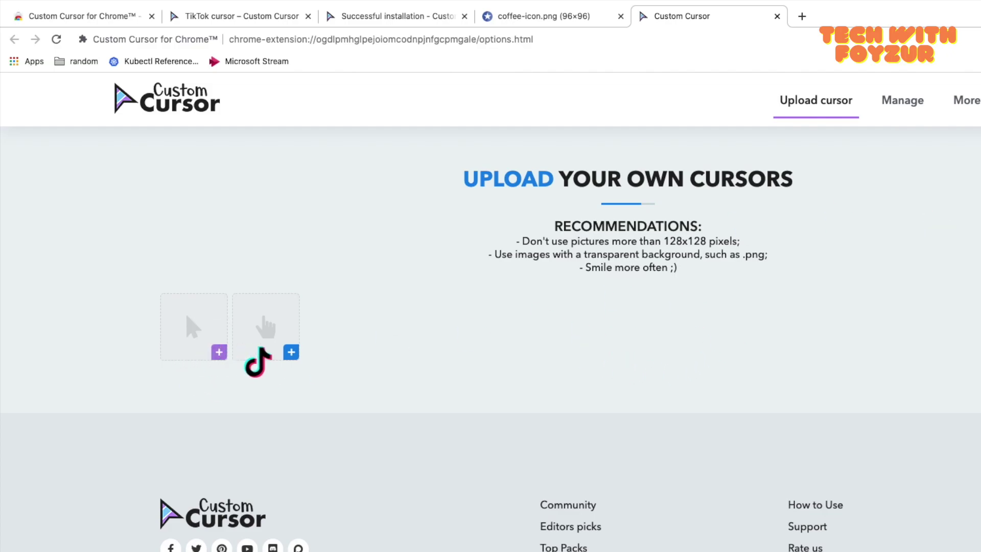
left_click(290, 353)
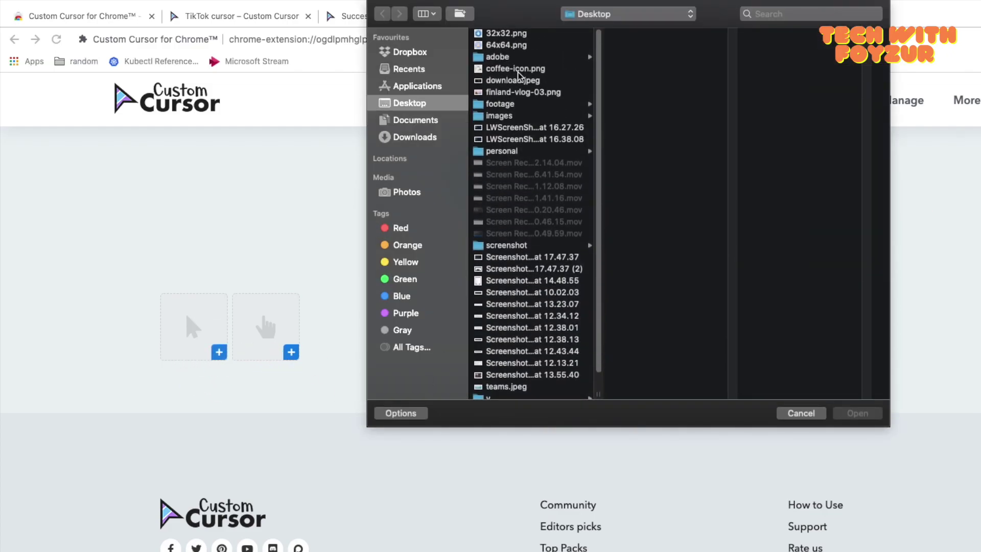
left_click(519, 71)
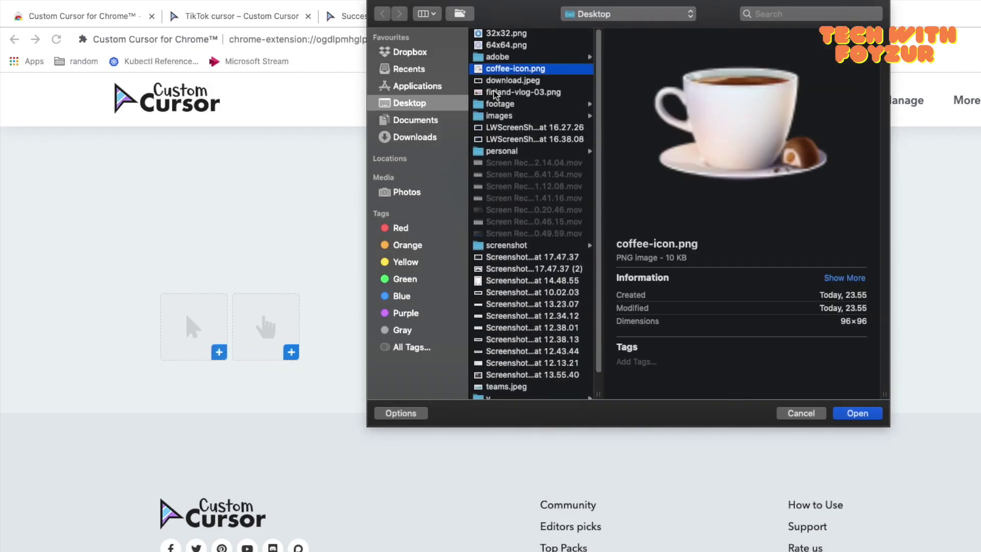
left_click(835, 409)
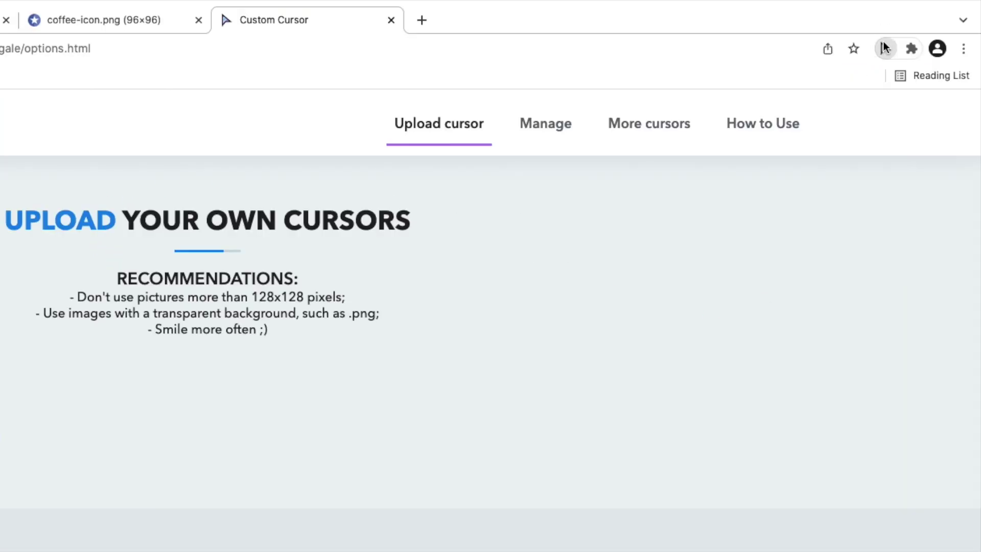
left_click(885, 48)
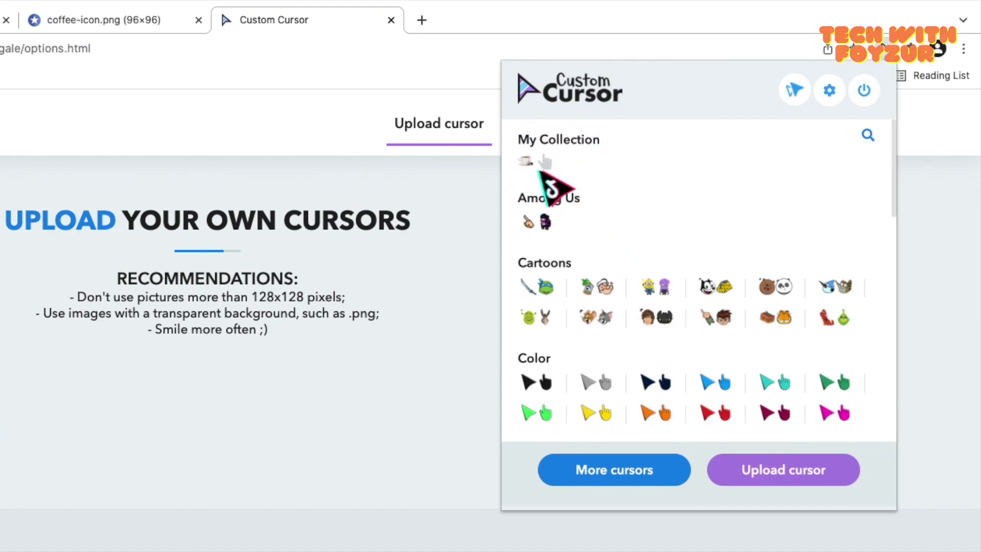
left_click(526, 161)
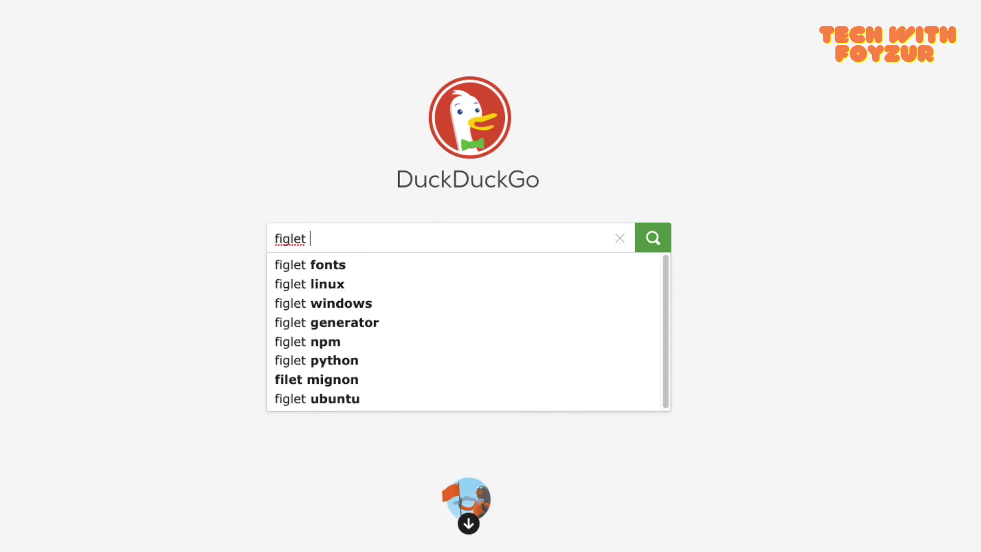
Search DuckDuckGo for 'figlet cool' to show the ASCII-art 'cool' answer
type("cool")
key("Return")
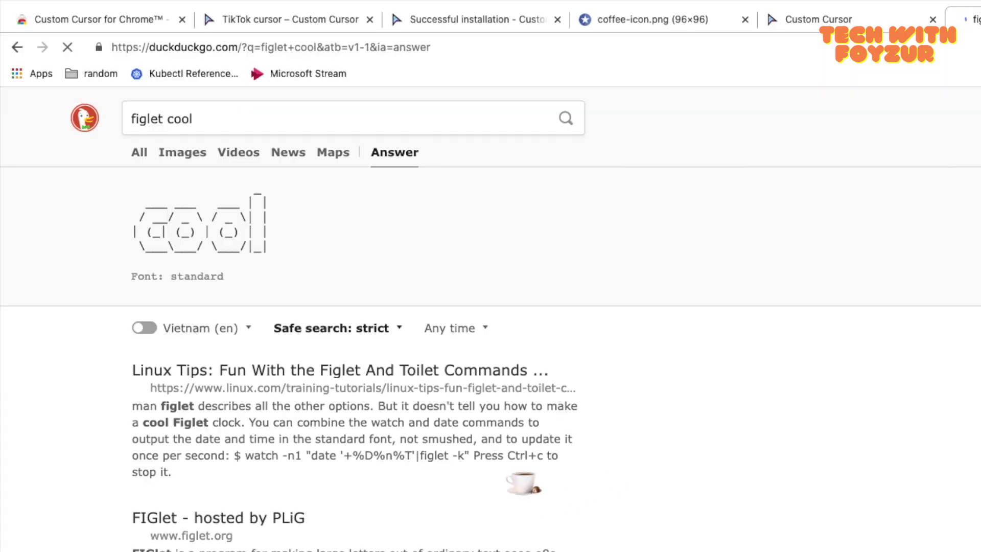